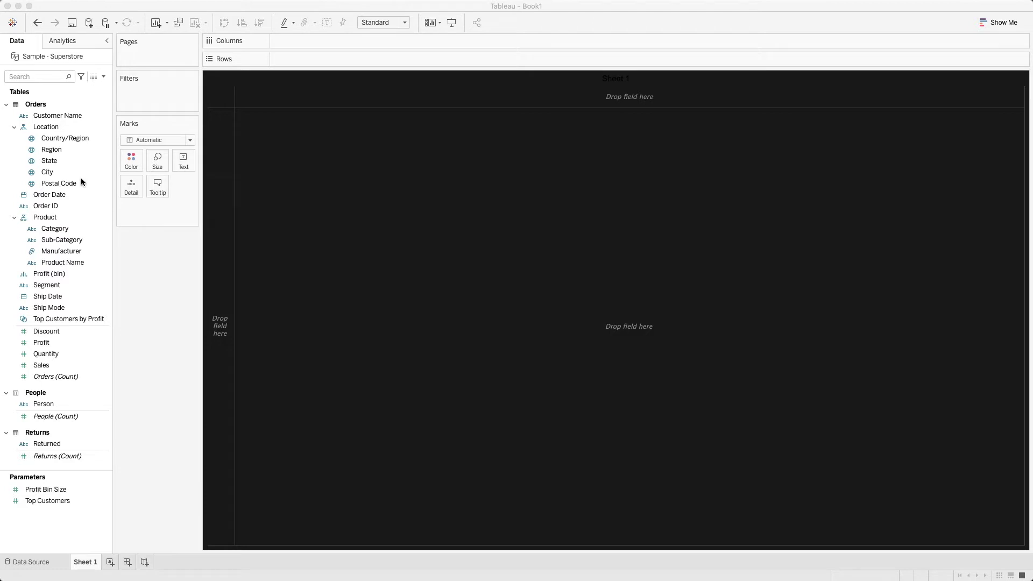
- Build Sales bars with Region across the columns and Category down the rows, then drag Order Date to Filters
{"action": "left_click_drag", "start_coordinate": [54, 151], "coordinate": [304, 41]}
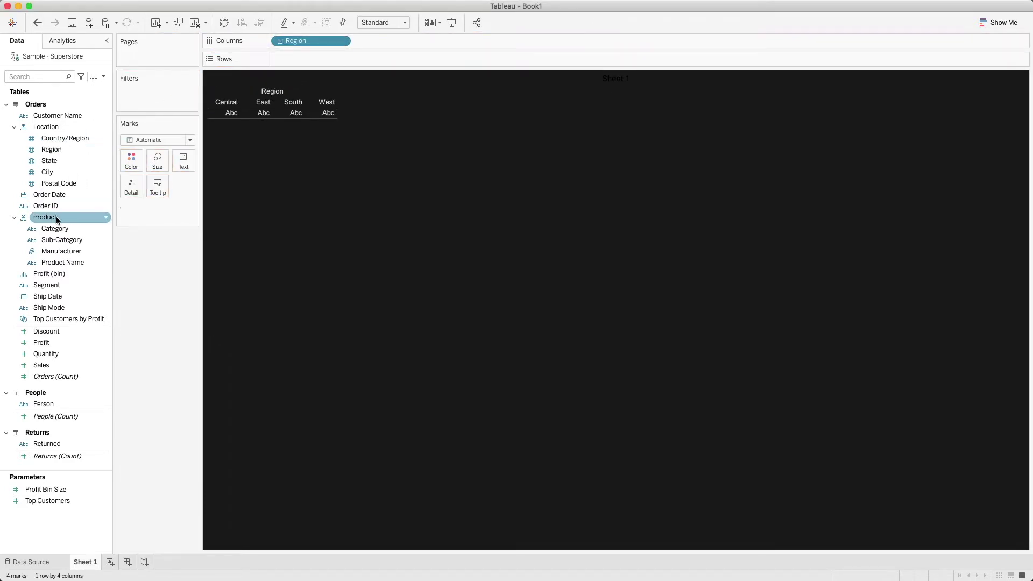
{"action": "left_click_drag", "start_coordinate": [54, 229], "coordinate": [315, 60]}
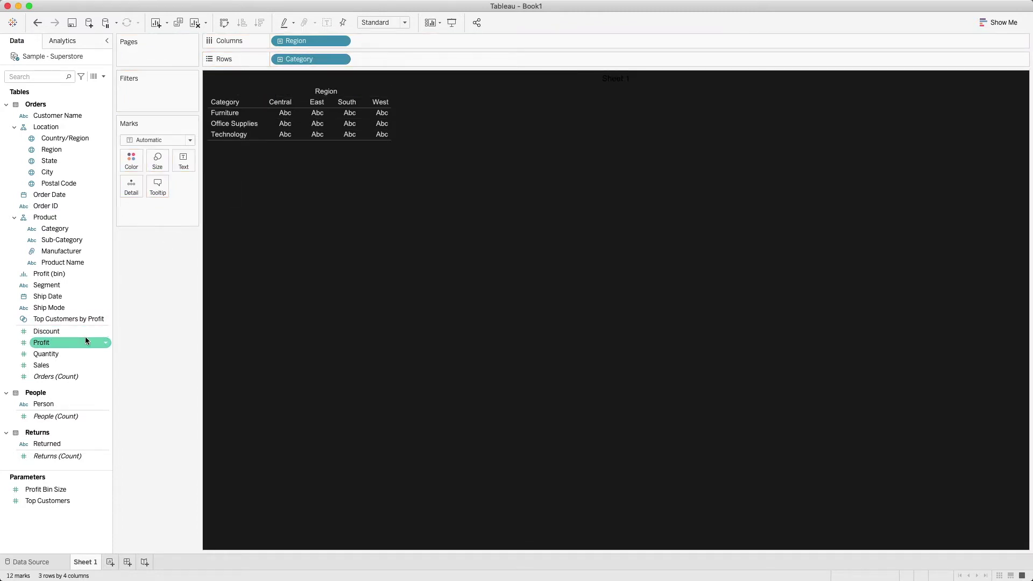
{"action": "left_click_drag", "start_coordinate": [53, 367], "coordinate": [380, 57]}
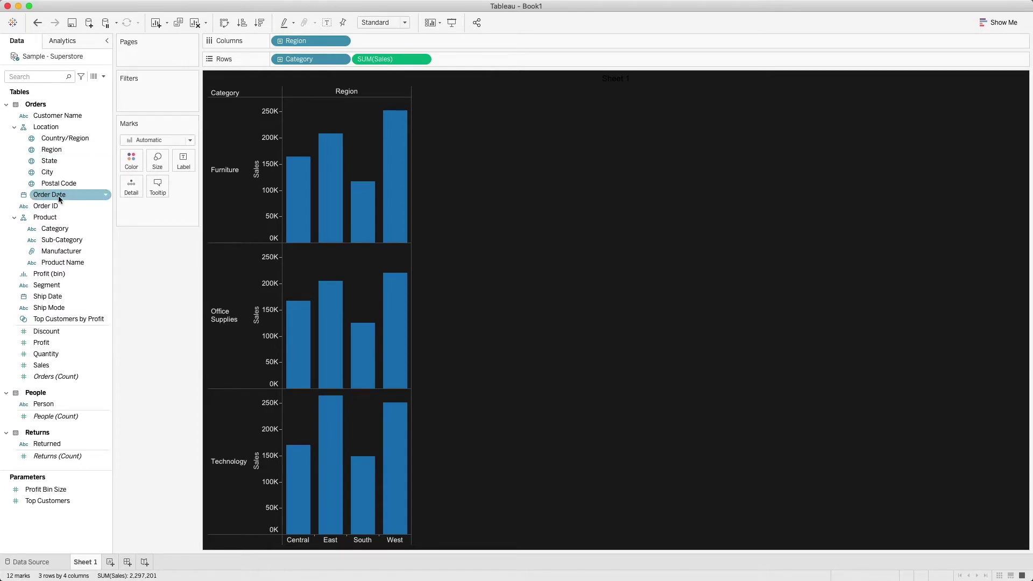
{"action": "left_click_drag", "start_coordinate": [58, 195], "coordinate": [142, 99]}
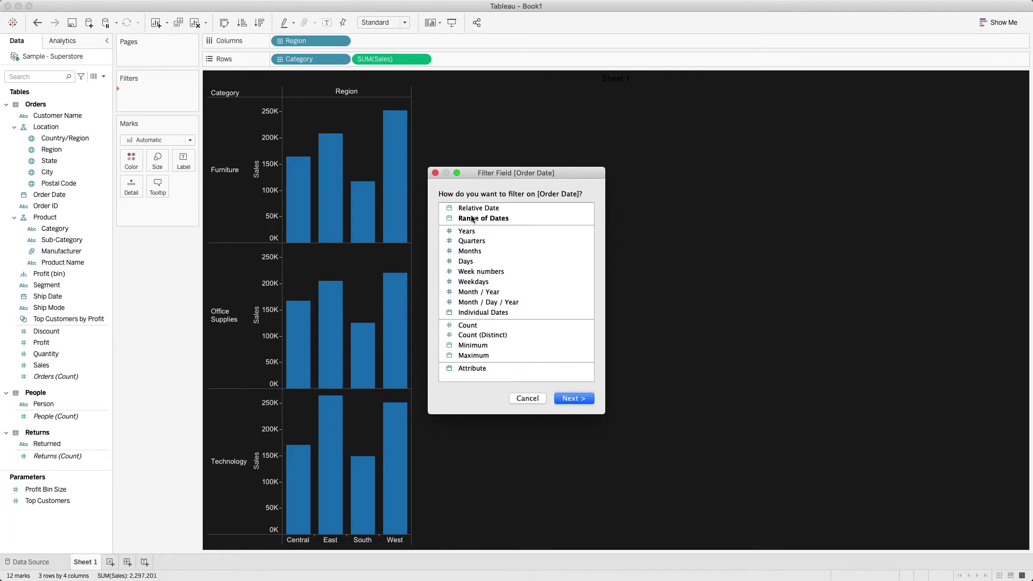
- Filter Order Date by Individual Dates, keeping all values with Use all
{"action": "left_click", "coordinate": [471, 313]}
{"action": "left_click", "coordinate": [574, 398]}
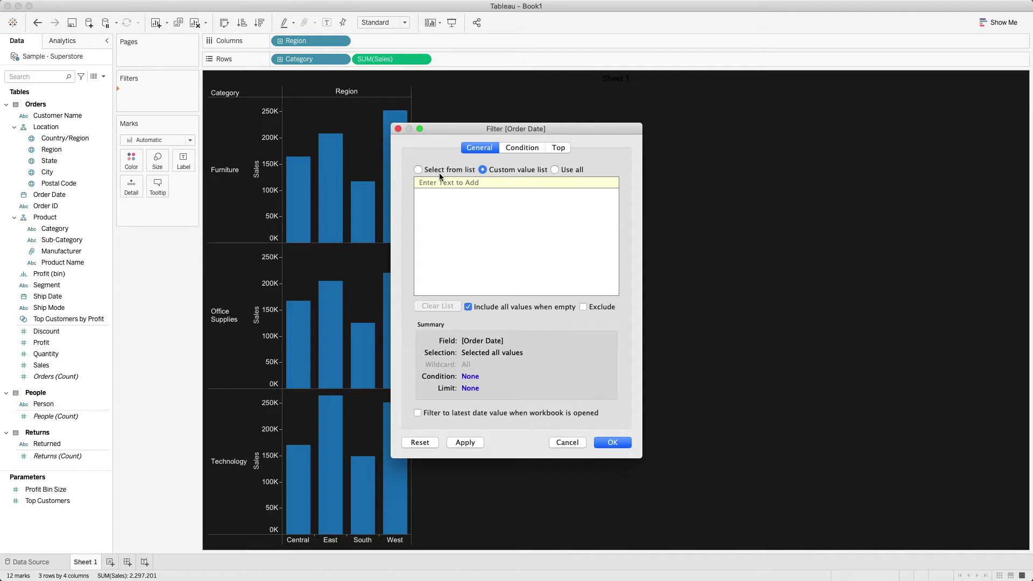
{"action": "left_click", "coordinate": [441, 170]}
{"action": "left_click", "coordinate": [493, 169]}
{"action": "left_click", "coordinate": [555, 170]}
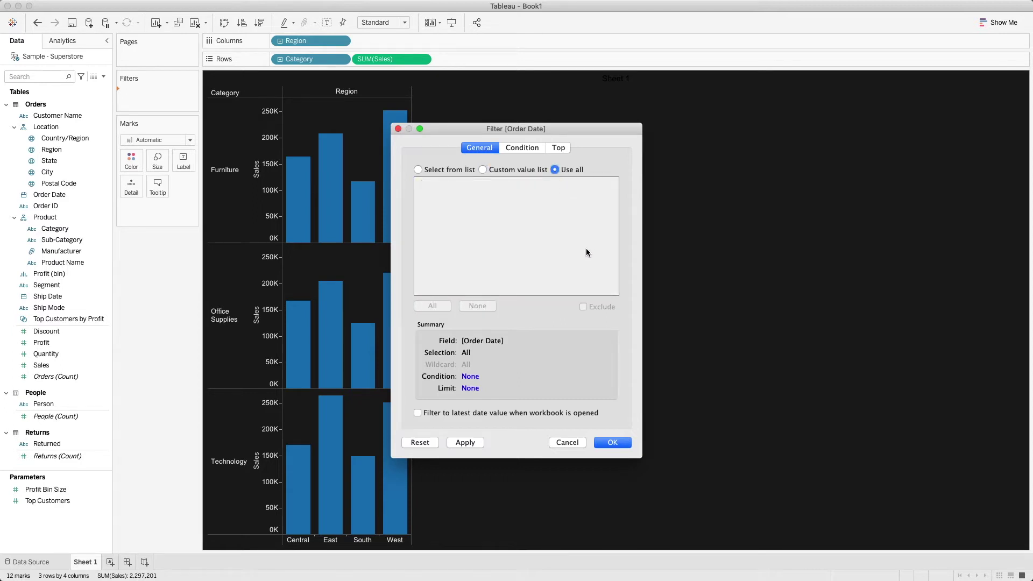
{"action": "left_click", "coordinate": [613, 443]}
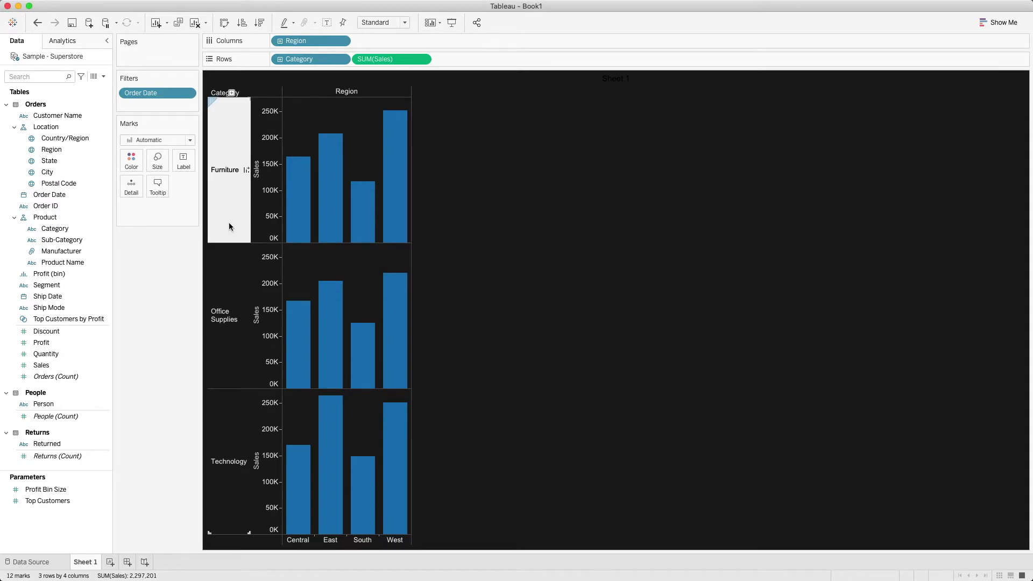
{"action": "left_click", "coordinate": [188, 94]}
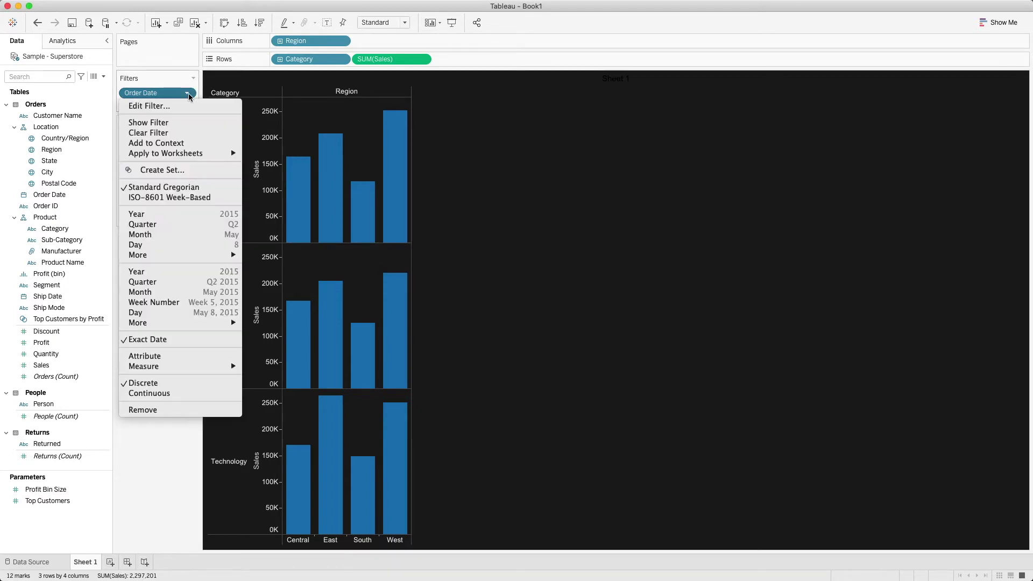
- Show the Order Date filter card and scroll through its ticked 2018–2021 dates
{"action": "left_click", "coordinate": [172, 123]}
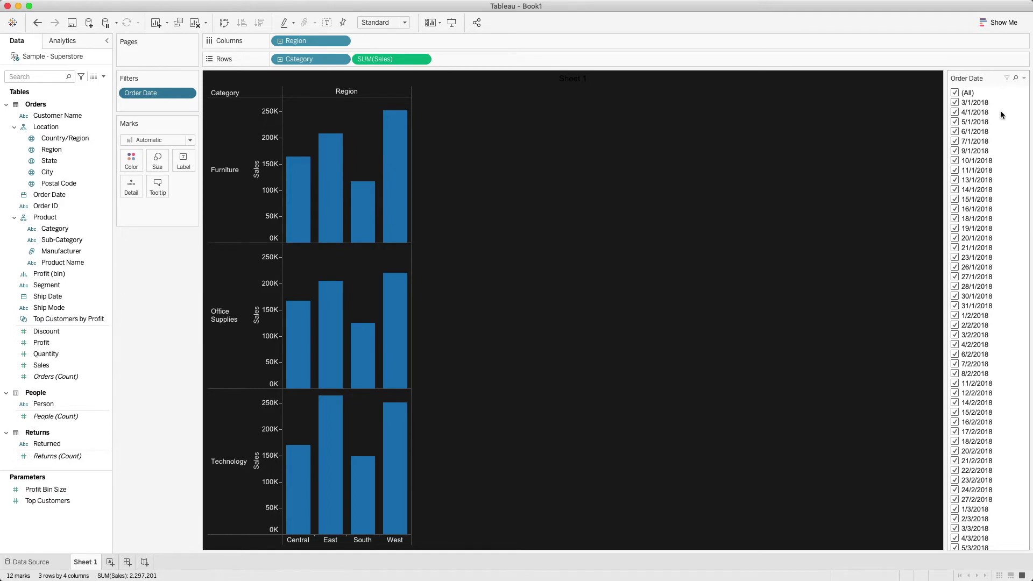
{"action": "scroll", "coordinate": [1011, 129], "scroll_direction": "down", "scroll_amount": 10}
{"action": "left_click_drag", "start_coordinate": [1027, 114], "coordinate": [1028, 30]}
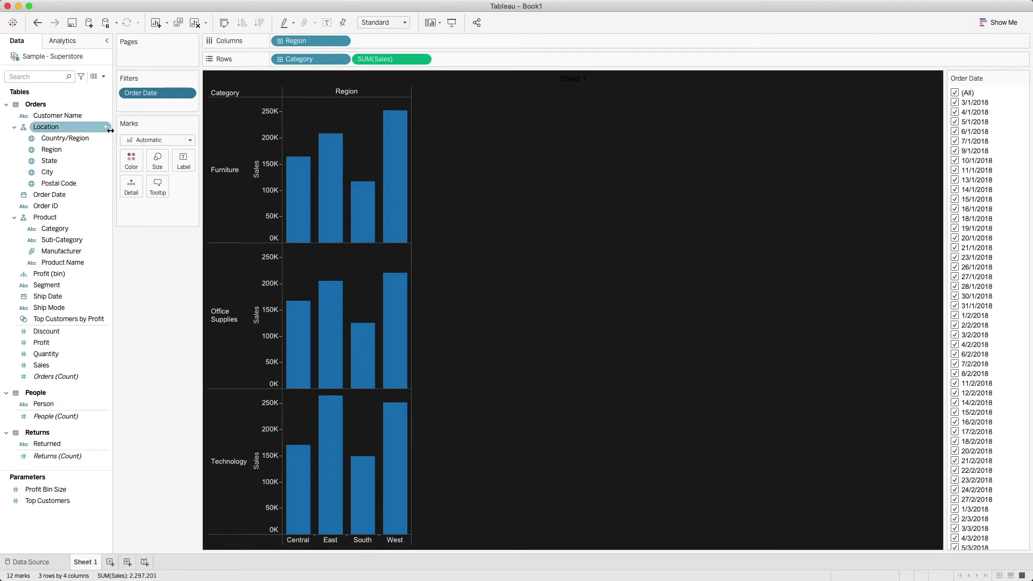
- Set Order Date's default sort to Descending so dates start at 30/12/2021
{"action": "left_click", "coordinate": [69, 195]}
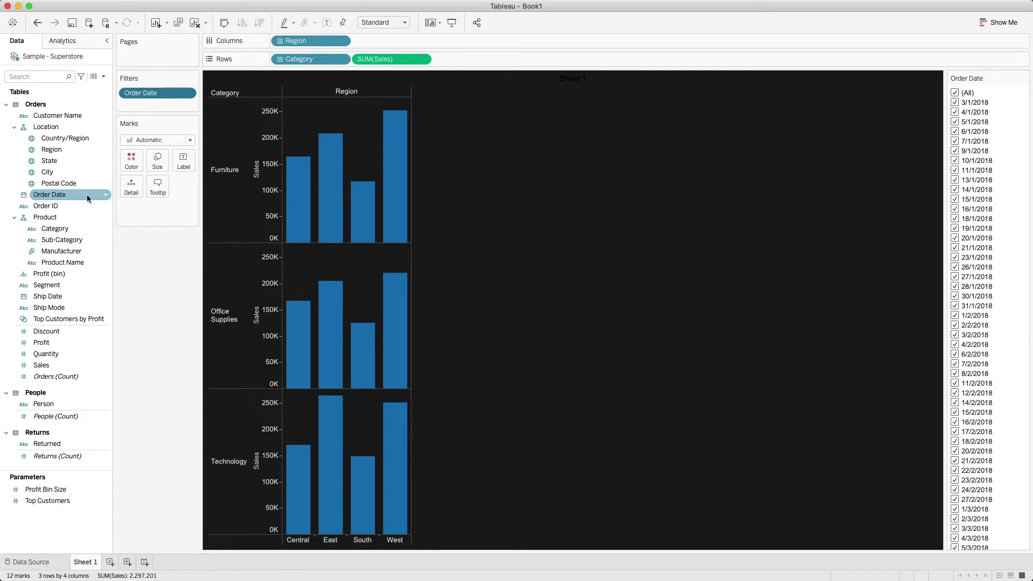
{"action": "left_click", "coordinate": [104, 196]}
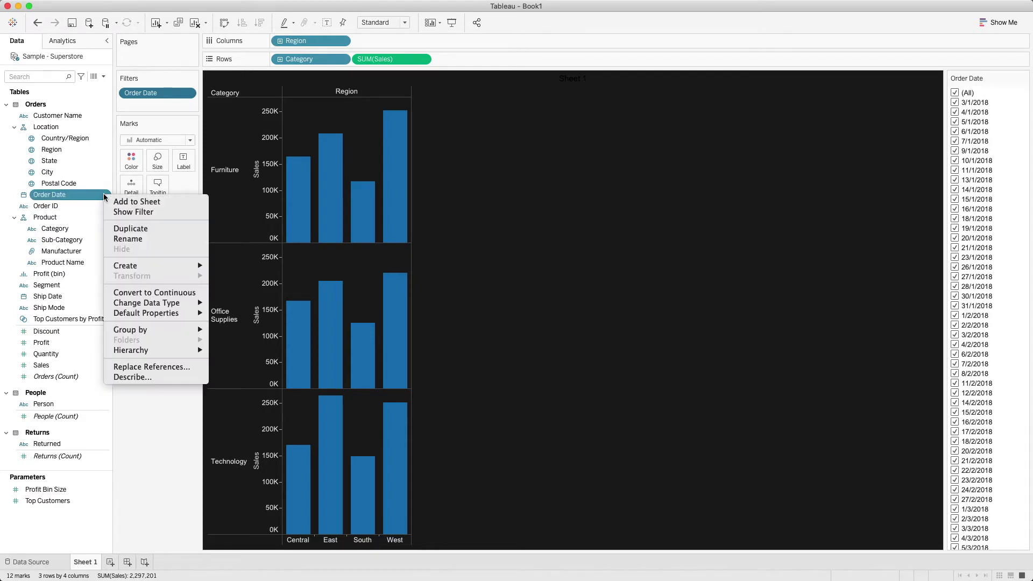
{"action": "mouse_move", "coordinate": [170, 314]}
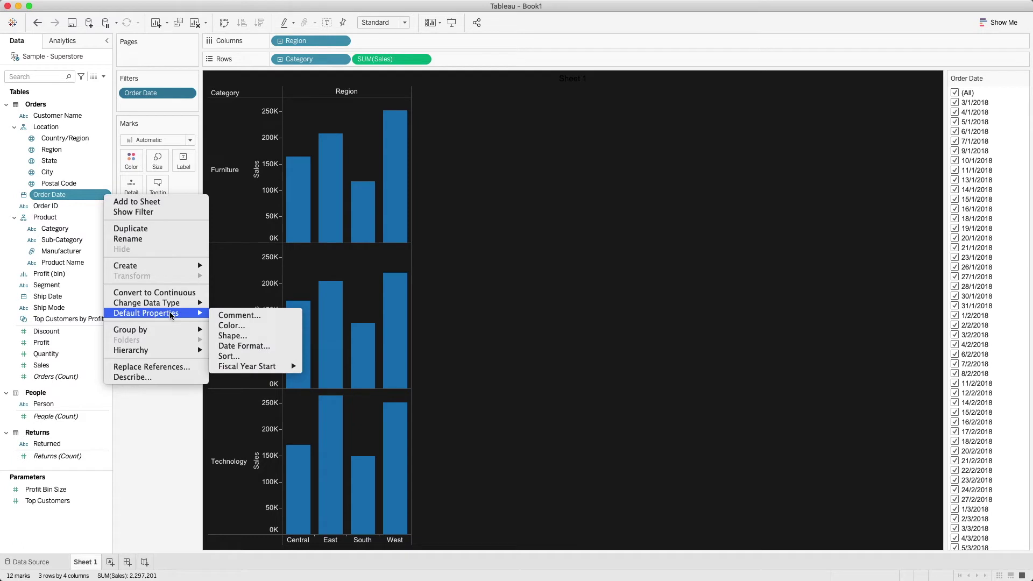
{"action": "left_click", "coordinate": [242, 357]}
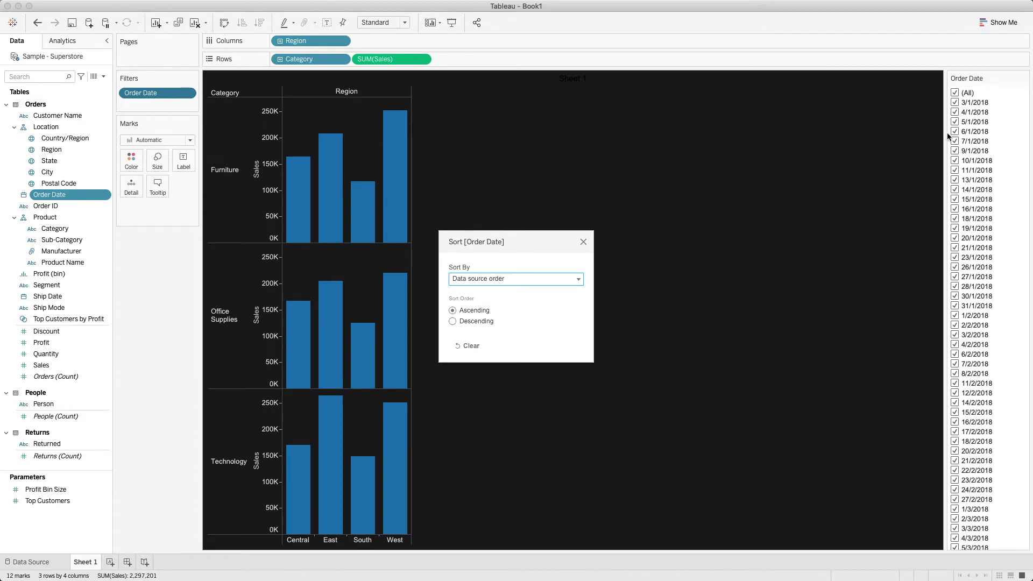
{"action": "left_click", "coordinate": [453, 321]}
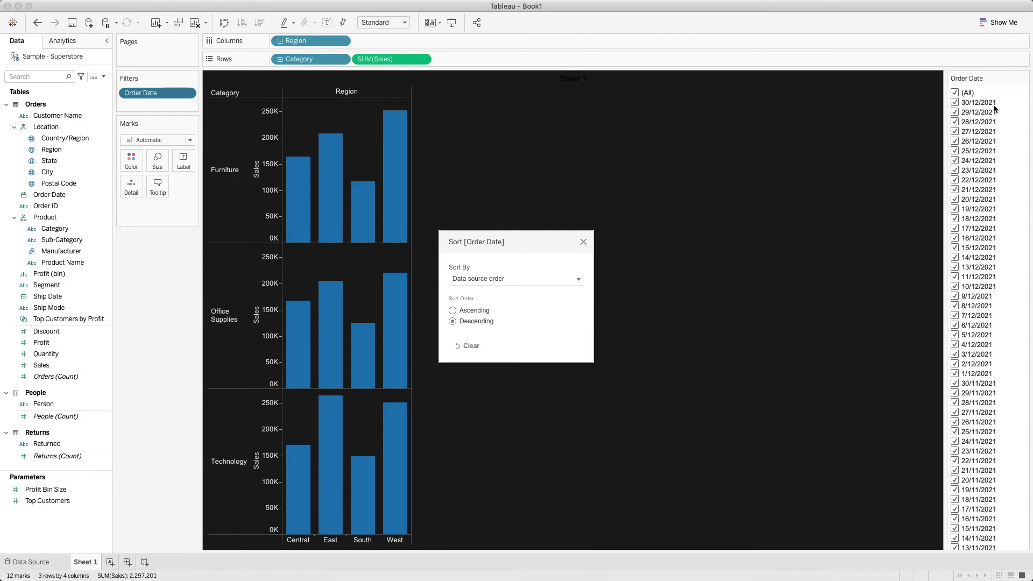
{"action": "left_click", "coordinate": [583, 242]}
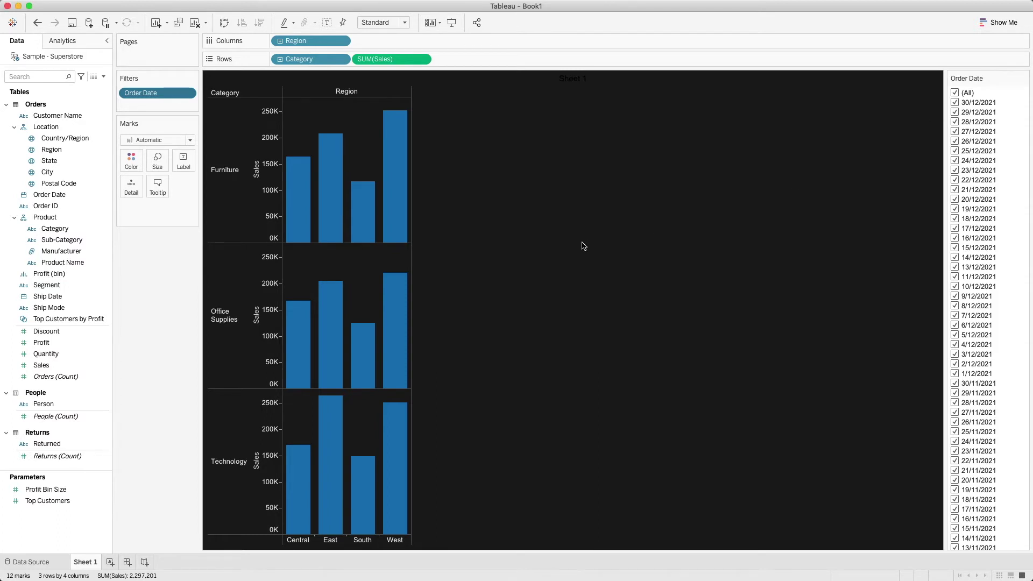
{"action": "left_click", "coordinate": [955, 93]}
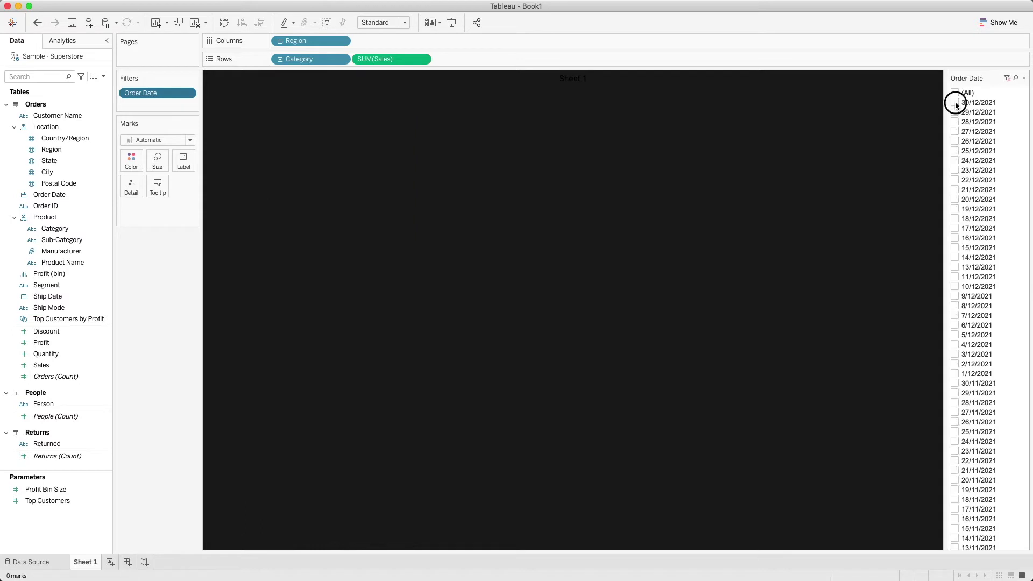
{"action": "left_click", "coordinate": [955, 103]}
{"action": "left_click", "coordinate": [955, 112]}
{"action": "left_click", "coordinate": [955, 122]}
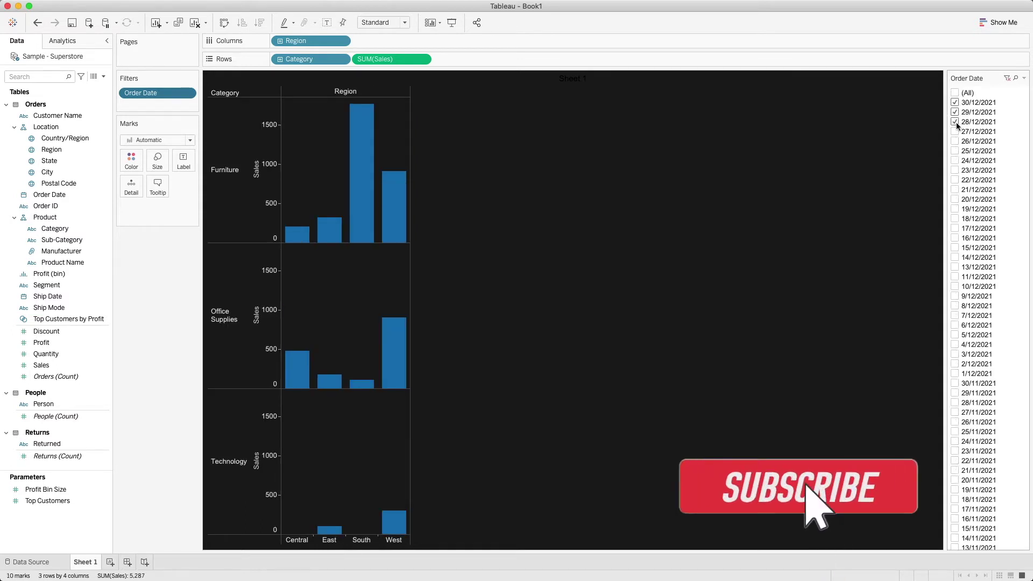
{"action": "left_click", "coordinate": [955, 92]}
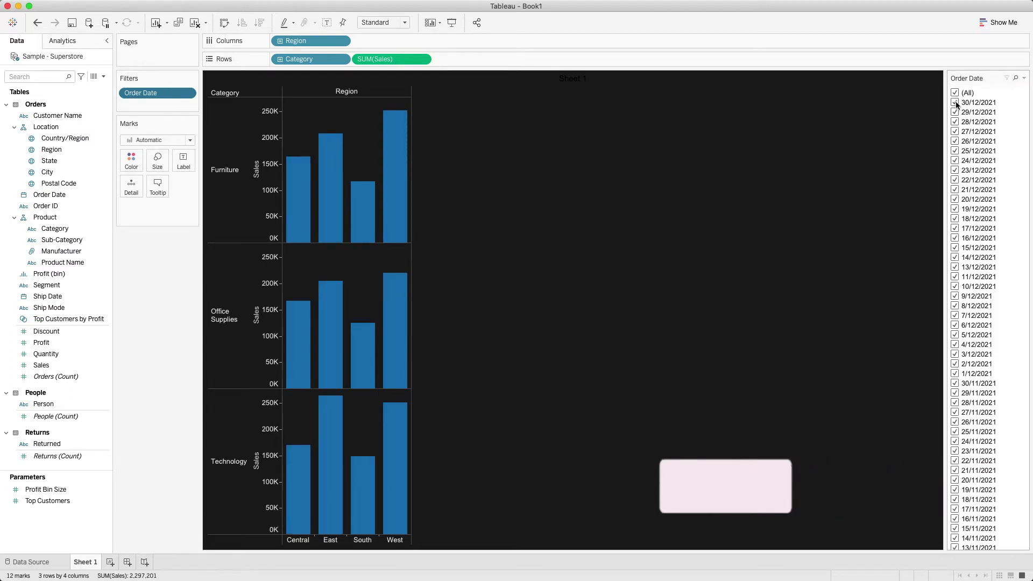
{"action": "left_click", "coordinate": [186, 93]}
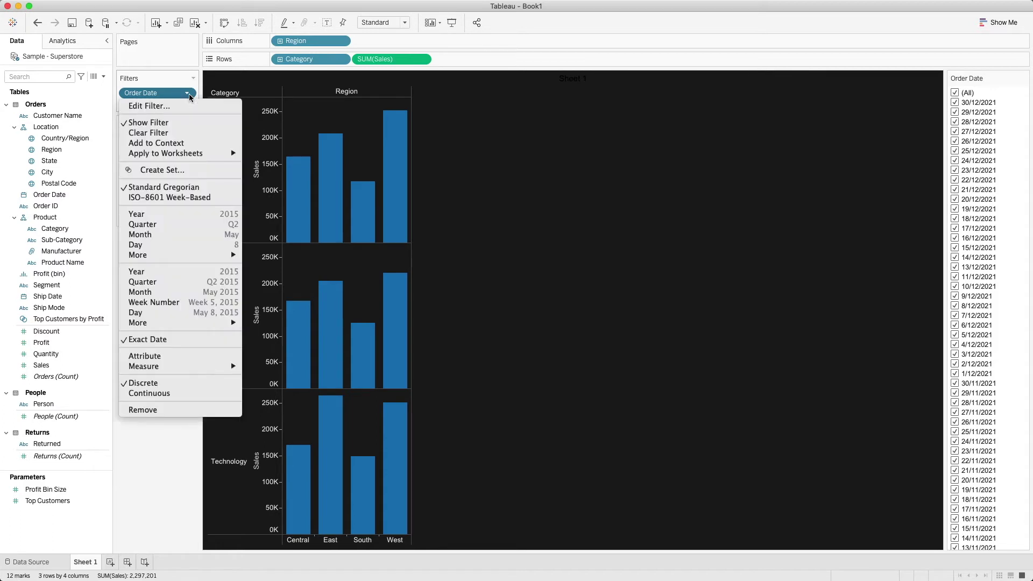
{"action": "left_click", "coordinate": [172, 106]}
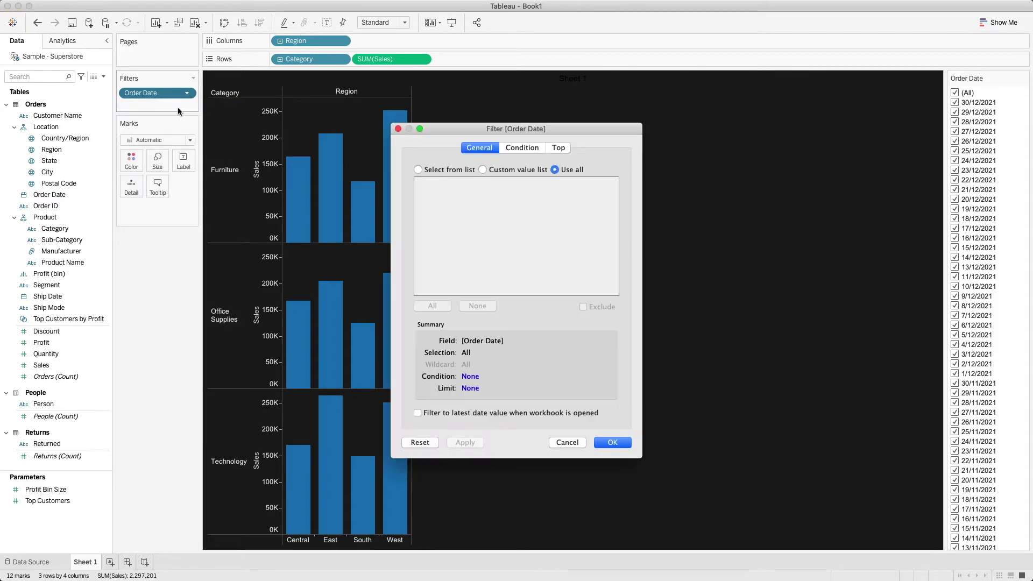
{"action": "left_click", "coordinate": [417, 413]}
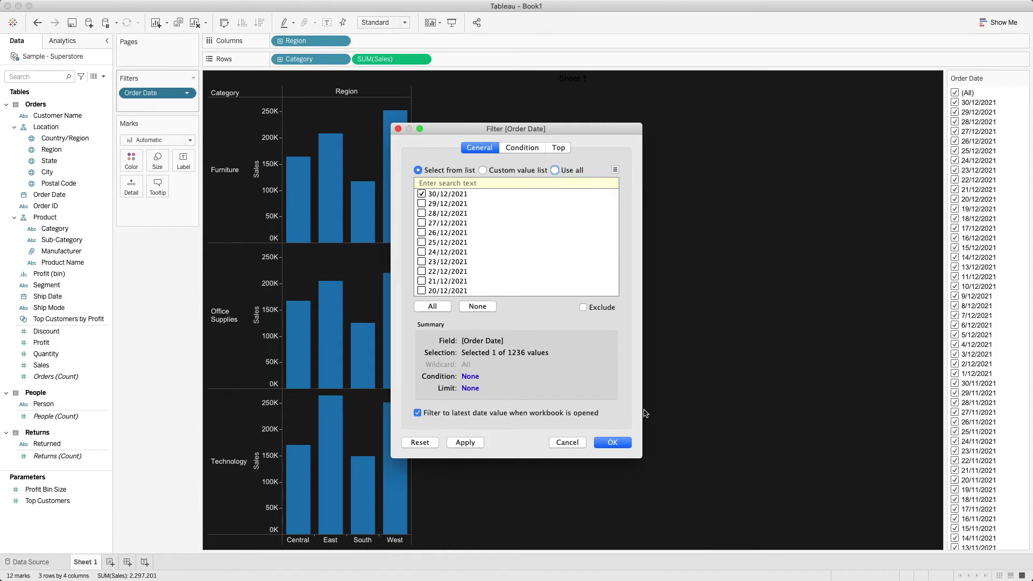
{"action": "left_click", "coordinate": [610, 442]}
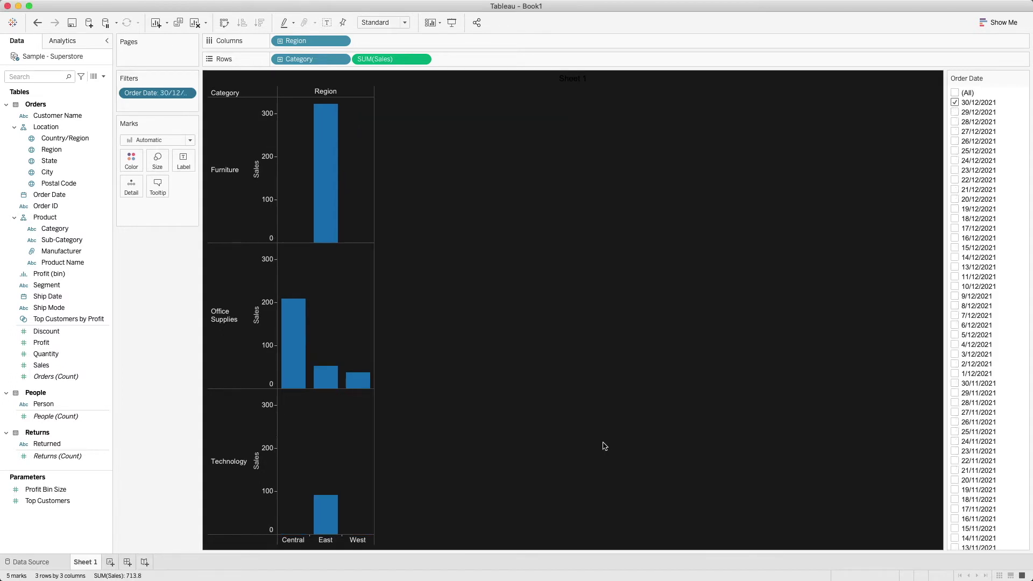
{"action": "left_click", "coordinate": [955, 94]}
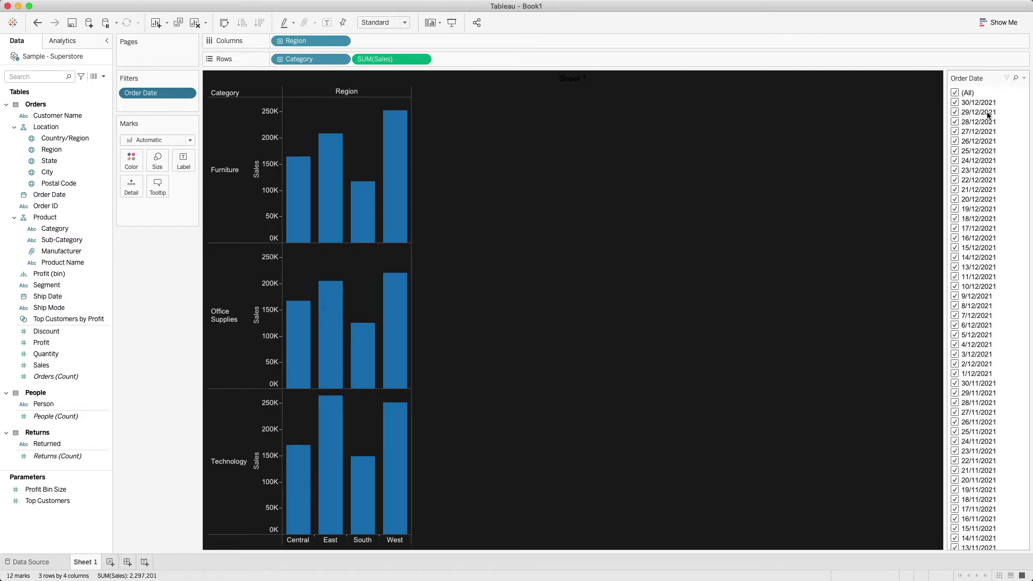
{"action": "left_click", "coordinate": [187, 94]}
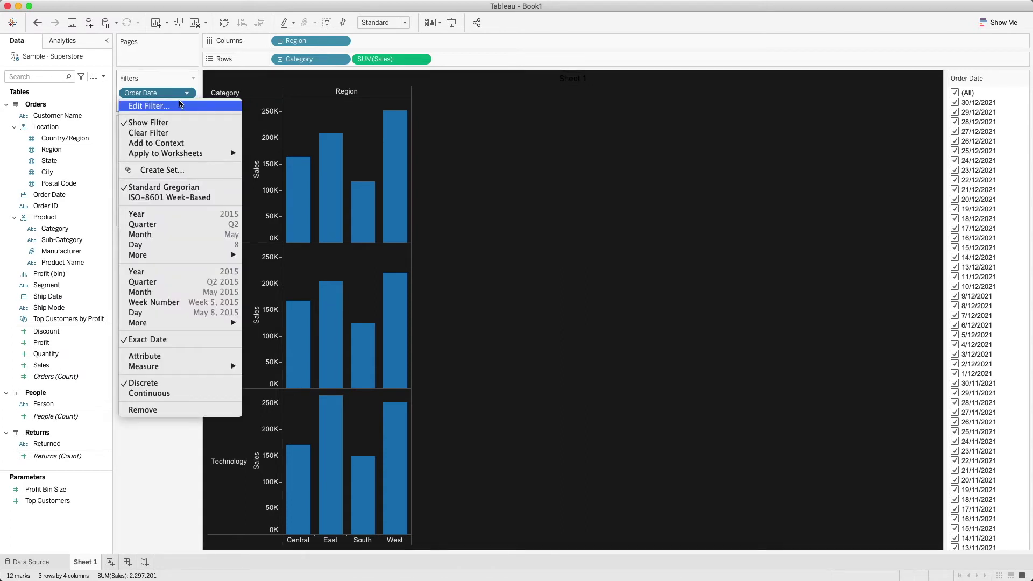
- Replace the Order Date filter with a Month / Year filter that uses all months
{"action": "left_click", "coordinate": [150, 508]}
{"action": "left_click_drag", "start_coordinate": [144, 94], "coordinate": [144, 290]}
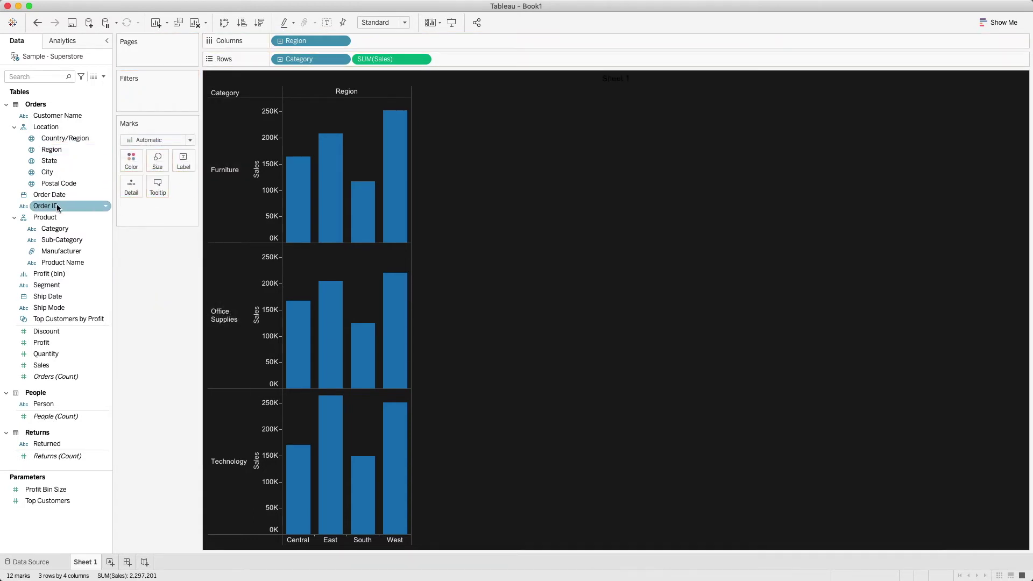
{"action": "left_click_drag", "start_coordinate": [58, 200], "coordinate": [154, 89]}
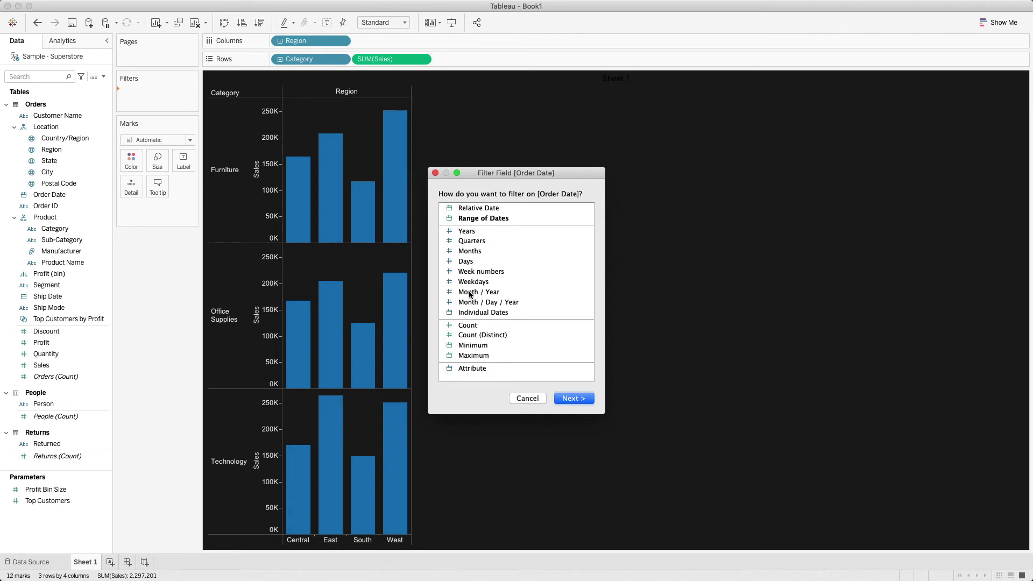
{"action": "left_click", "coordinate": [471, 293]}
{"action": "left_click", "coordinate": [574, 399]}
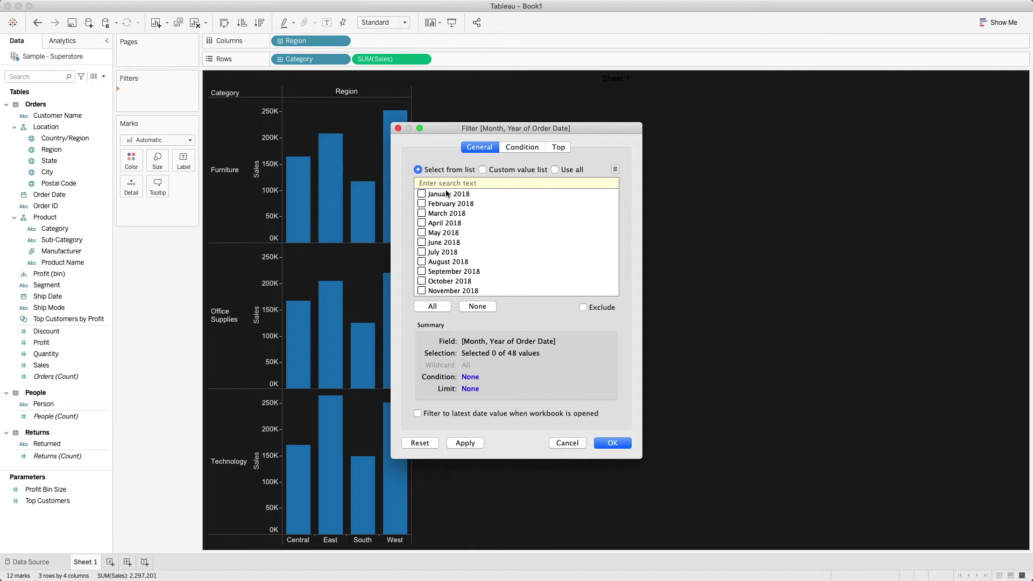
{"action": "scroll", "coordinate": [554, 250], "scroll_direction": "down", "scroll_amount": 8}
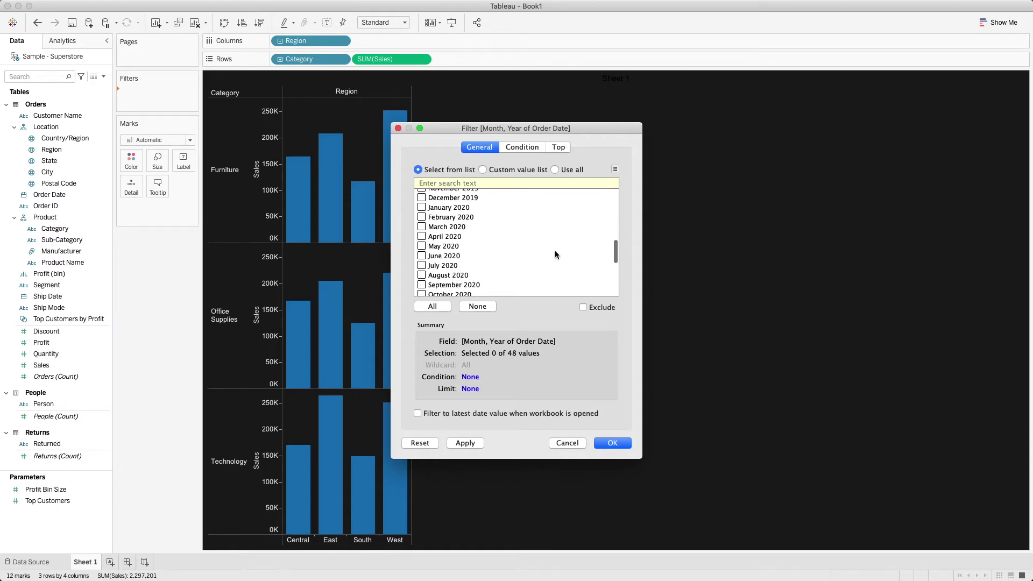
{"action": "left_click", "coordinate": [555, 170]}
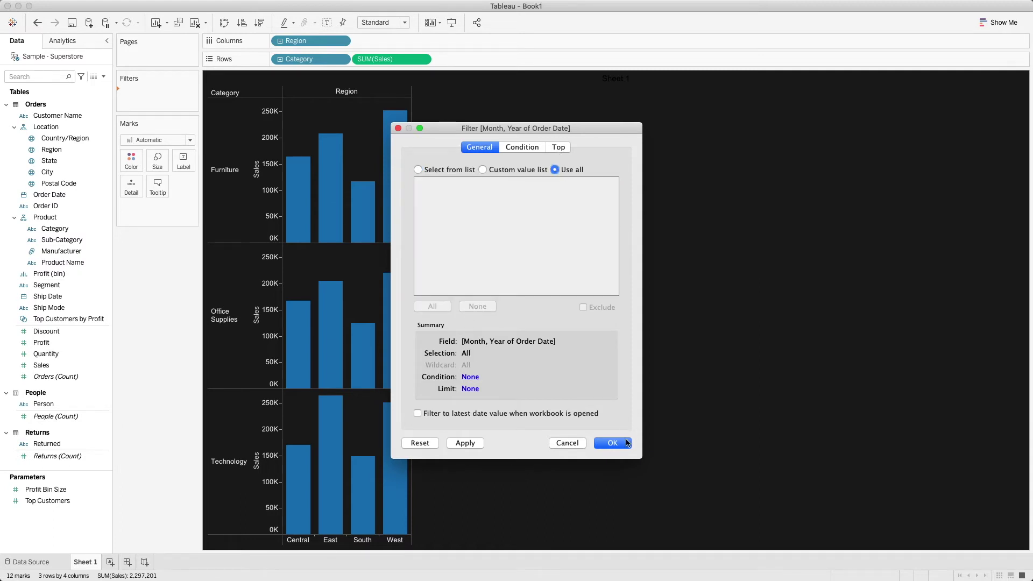
{"action": "left_click", "coordinate": [612, 444]}
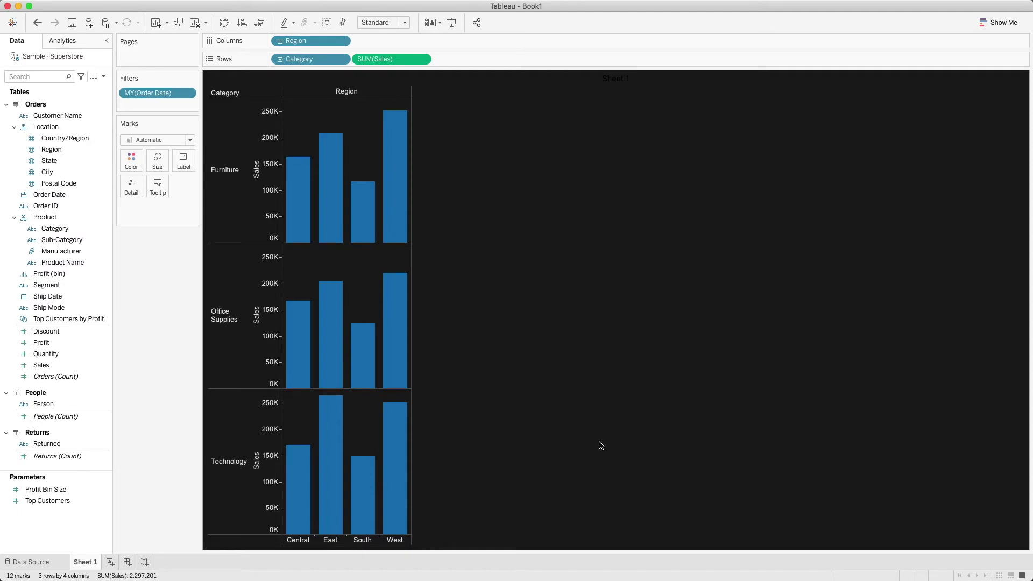
{"action": "left_click", "coordinate": [187, 94]}
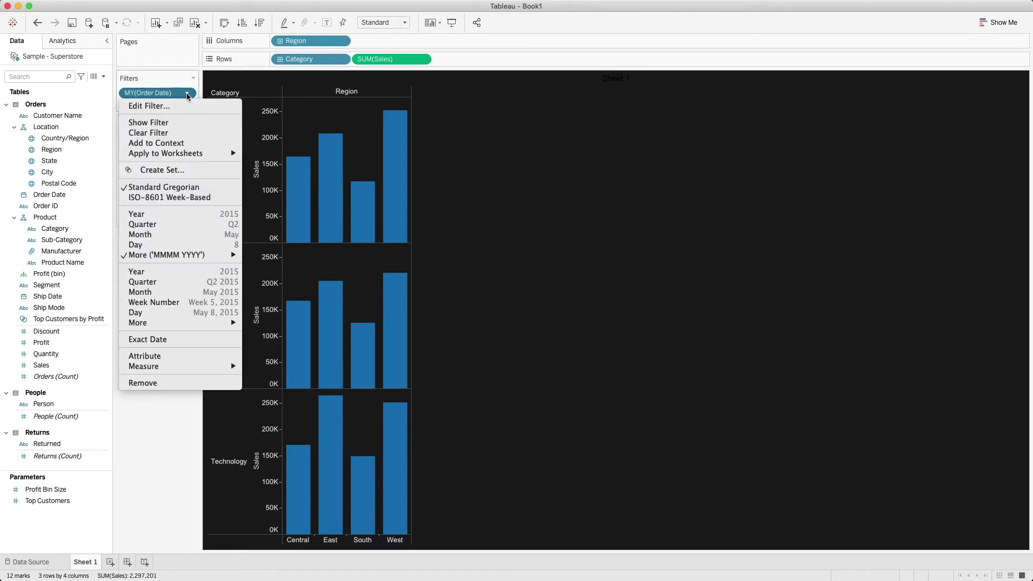
- Show the Month / Year filter checklist and review Order Date's default sort settings
{"action": "left_click", "coordinate": [174, 124]}
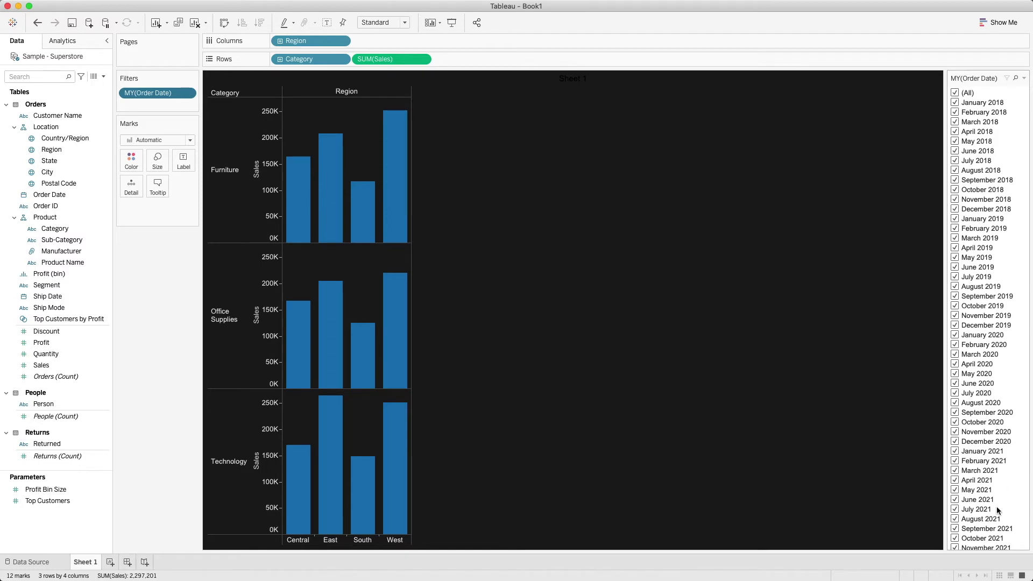
{"action": "right_click", "coordinate": [70, 196]}
{"action": "mouse_move", "coordinate": [123, 309]}
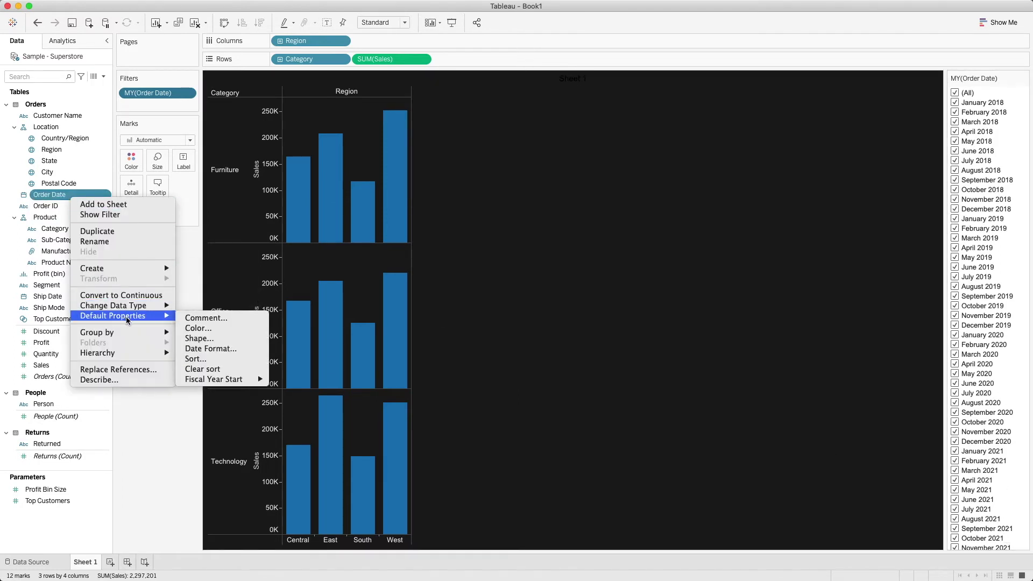
{"action": "left_click", "coordinate": [191, 358]}
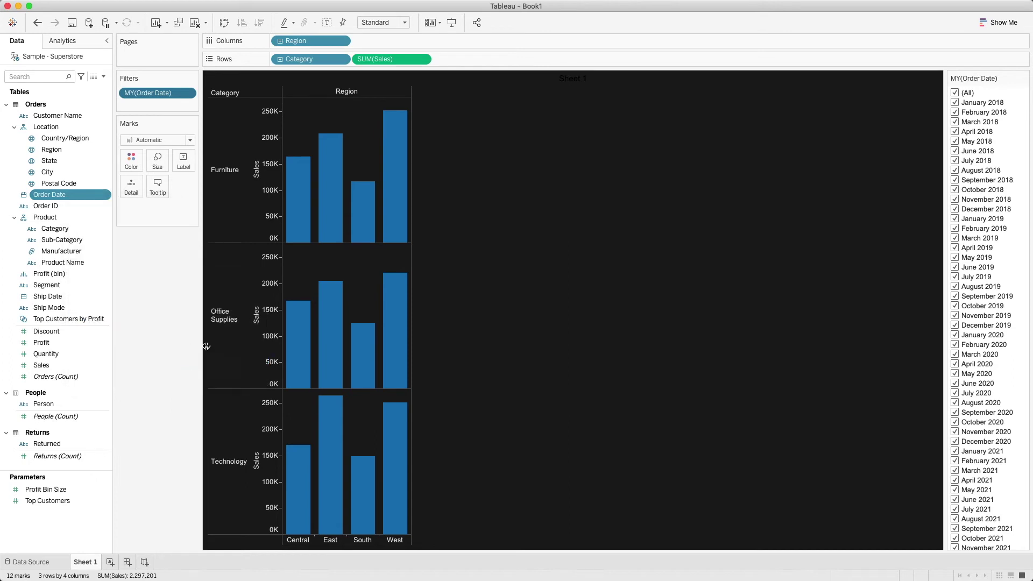
{"action": "left_click", "coordinate": [501, 242]}
{"action": "left_click_drag", "start_coordinate": [501, 243], "coordinate": [582, 212]}
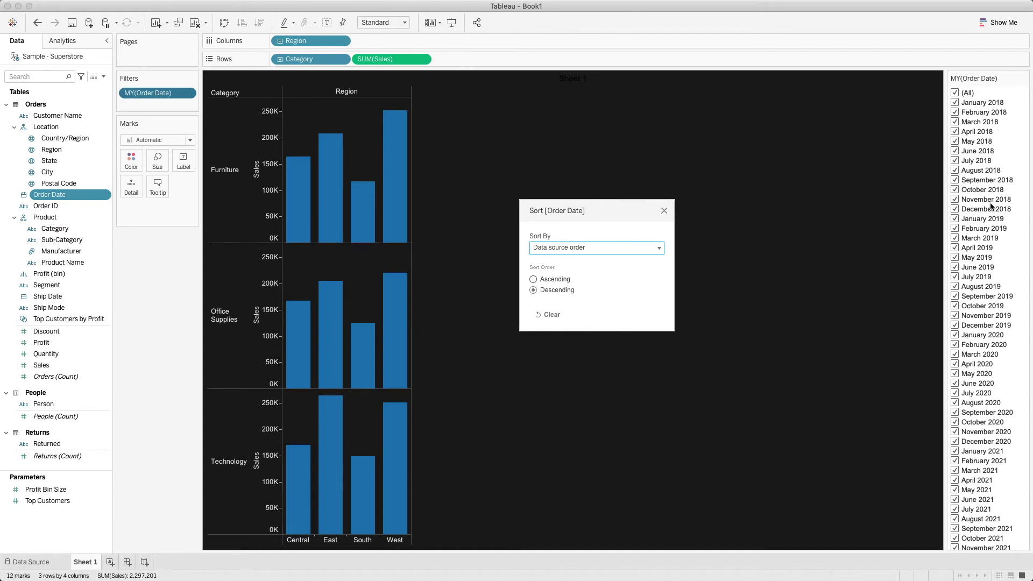
{"action": "left_click", "coordinate": [664, 211]}
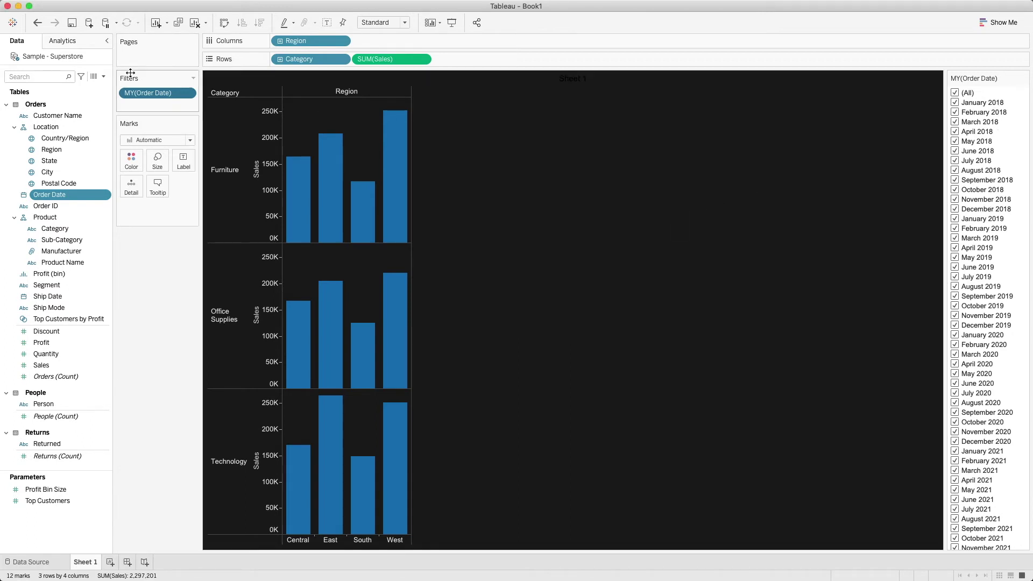
{"action": "left_click", "coordinate": [187, 94]}
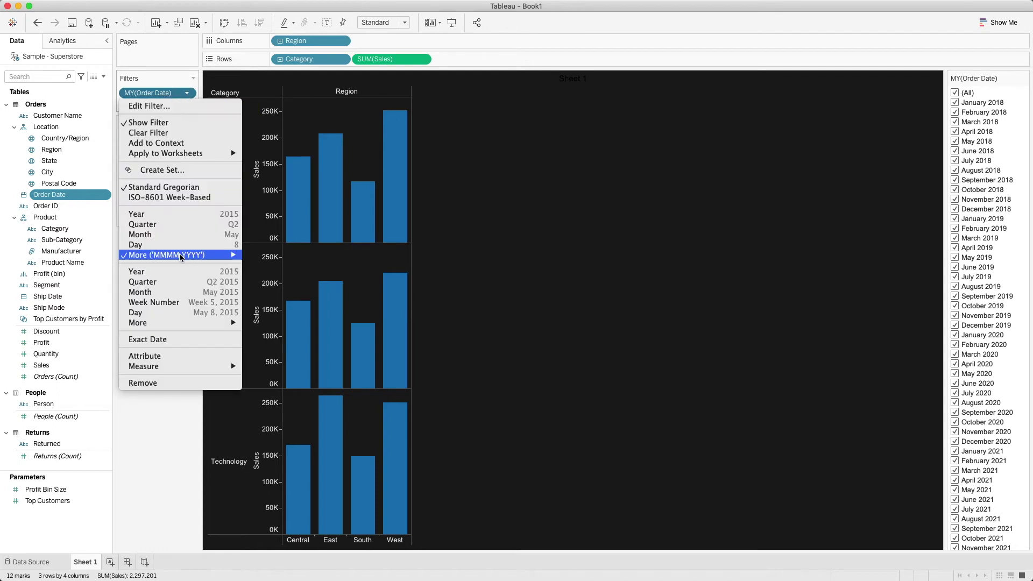
- Remove the Month / Year of Order Date filter and cancel a new Order Date filter
{"action": "left_click", "coordinate": [185, 313]}
{"action": "left_click_drag", "start_coordinate": [153, 93], "coordinate": [157, 345]}
{"action": "left_click_drag", "start_coordinate": [54, 196], "coordinate": [146, 99]}
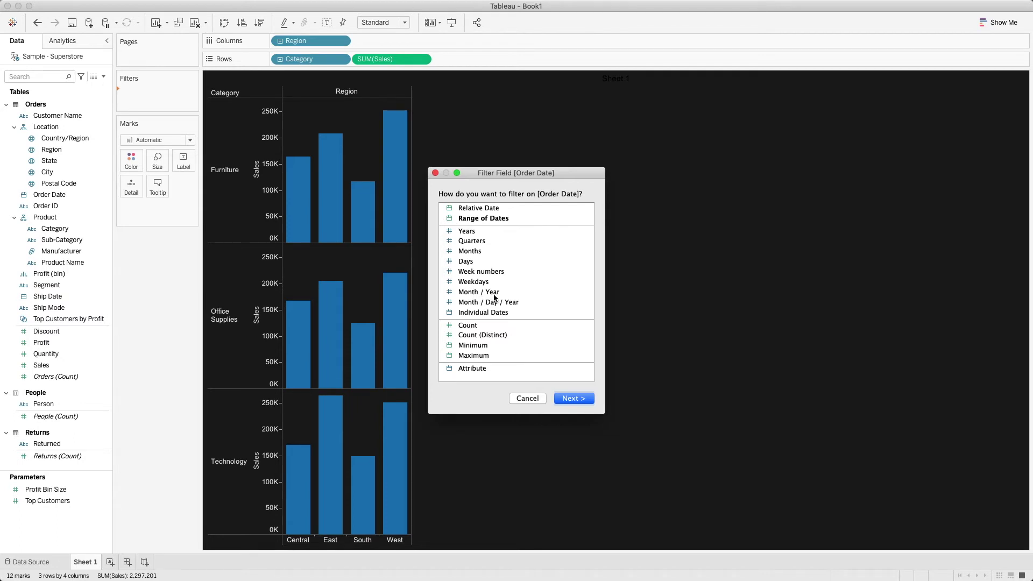
{"action": "left_click", "coordinate": [527, 399]}
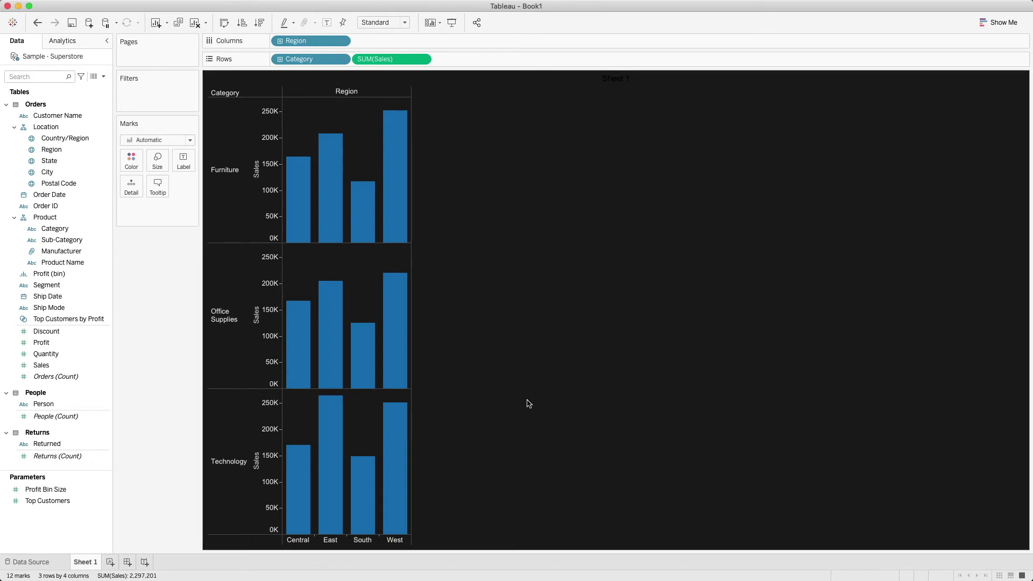
- Create a calculated field named Month Year
{"action": "left_click", "coordinate": [105, 77]}
{"action": "left_click", "coordinate": [84, 85]}
{"action": "left_click_drag", "start_coordinate": [182, 47], "coordinate": [630, 217]}
{"action": "type", "text": "Month Year"}
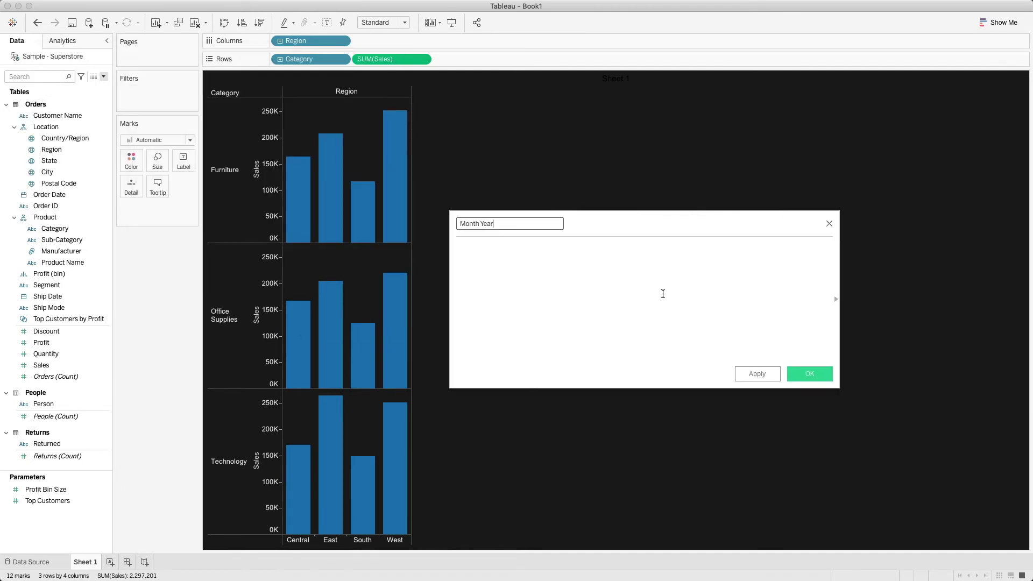
{"action": "left_click", "coordinate": [663, 294]}
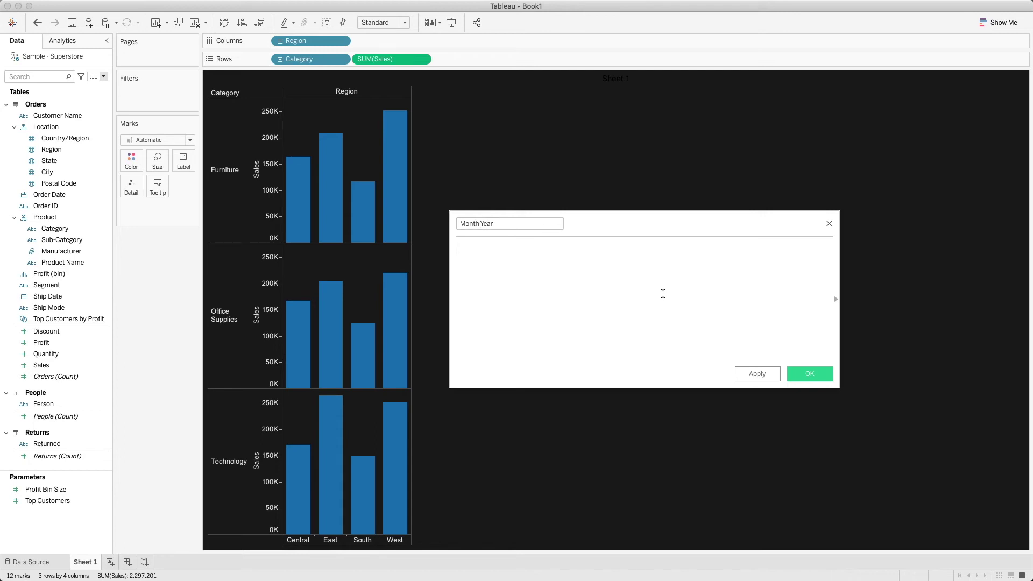
- Define it as Date(DATETRUNC('month',[Order Date])) and save the field
{"action": "type", "text": "date"}
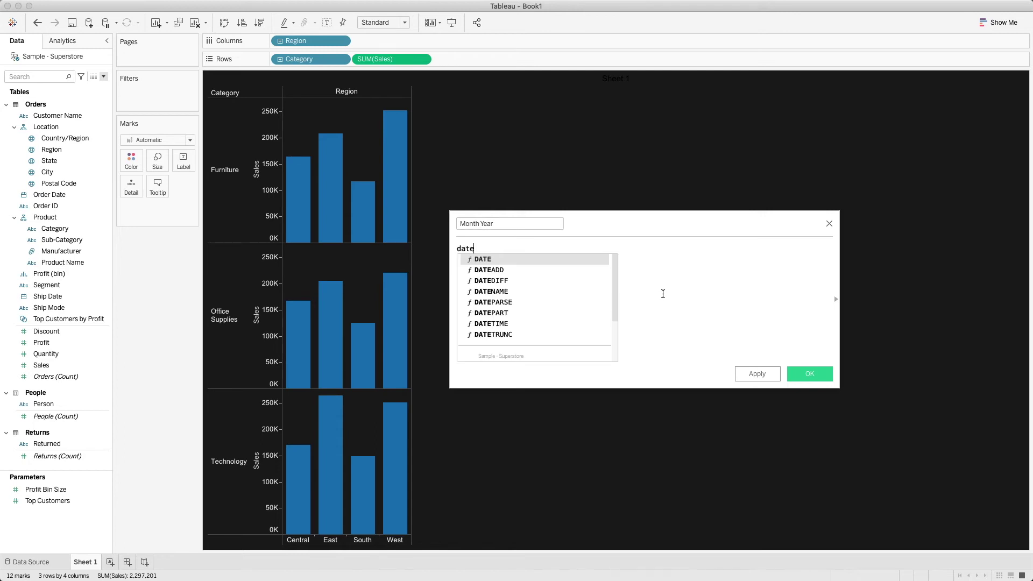
{"action": "type", "text": "t"}
{"action": "key", "text": "Down"}
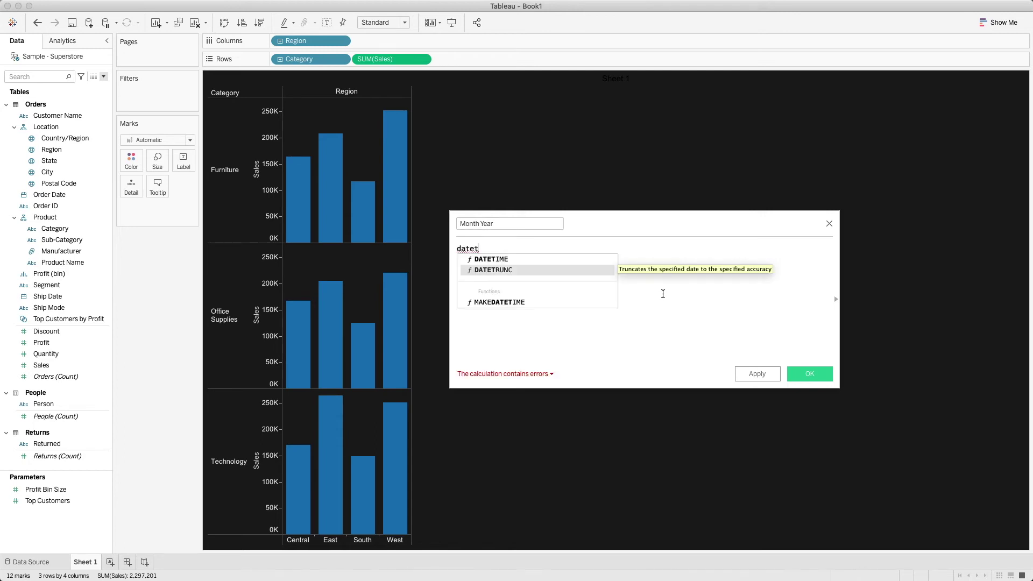
{"action": "key", "text": "Return"}
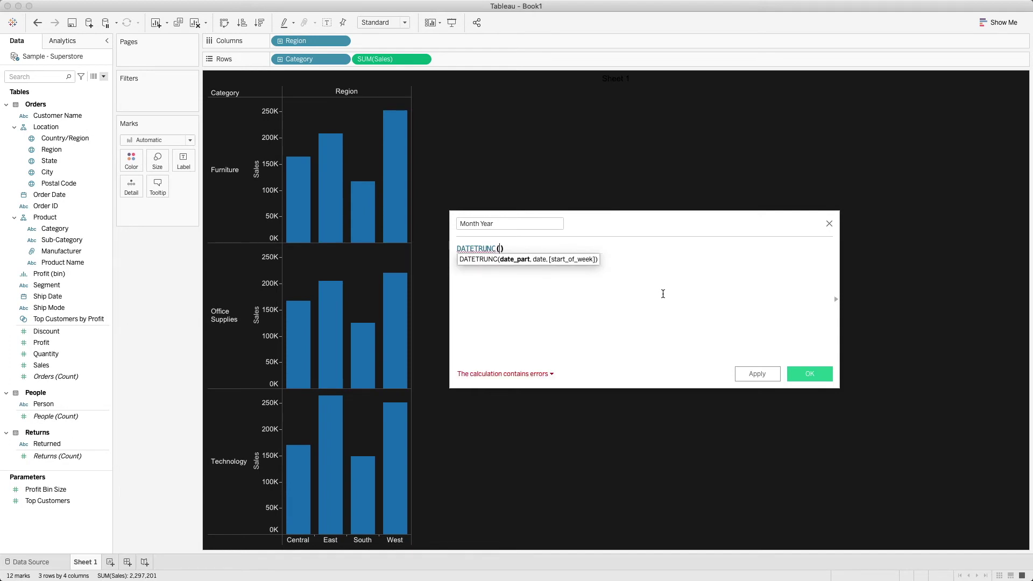
{"action": "type", "text": "'"}
{"action": "type", "text": "mon"}
{"action": "type", "text": "th',"}
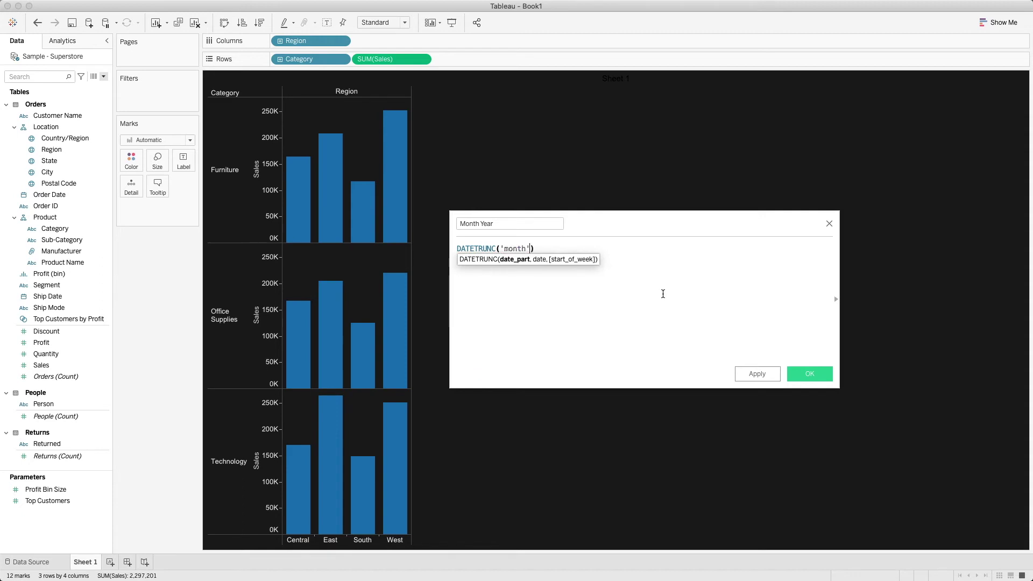
{"action": "type", "text": "[Order Date]"}
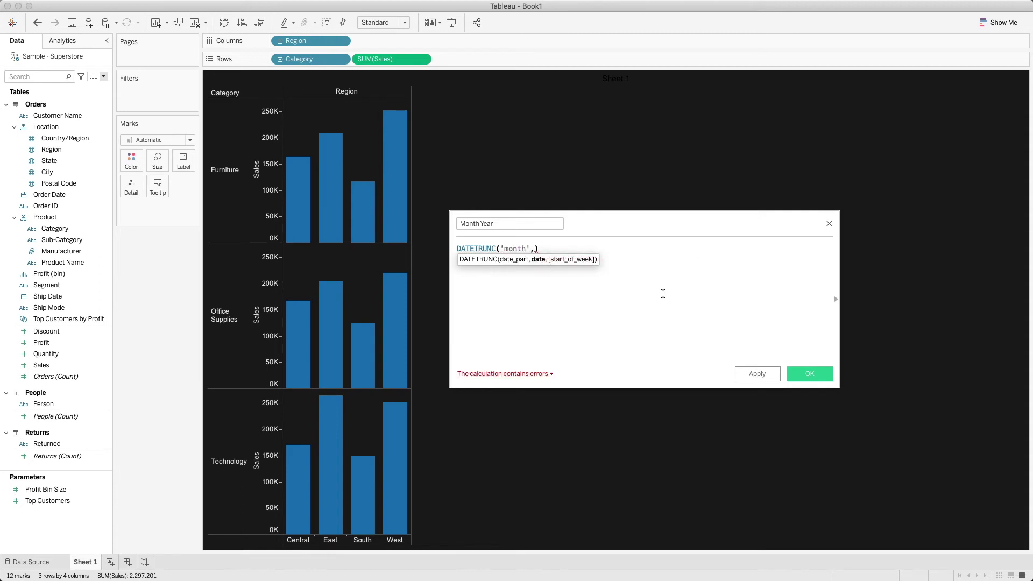
{"action": "key", "text": "Return"}
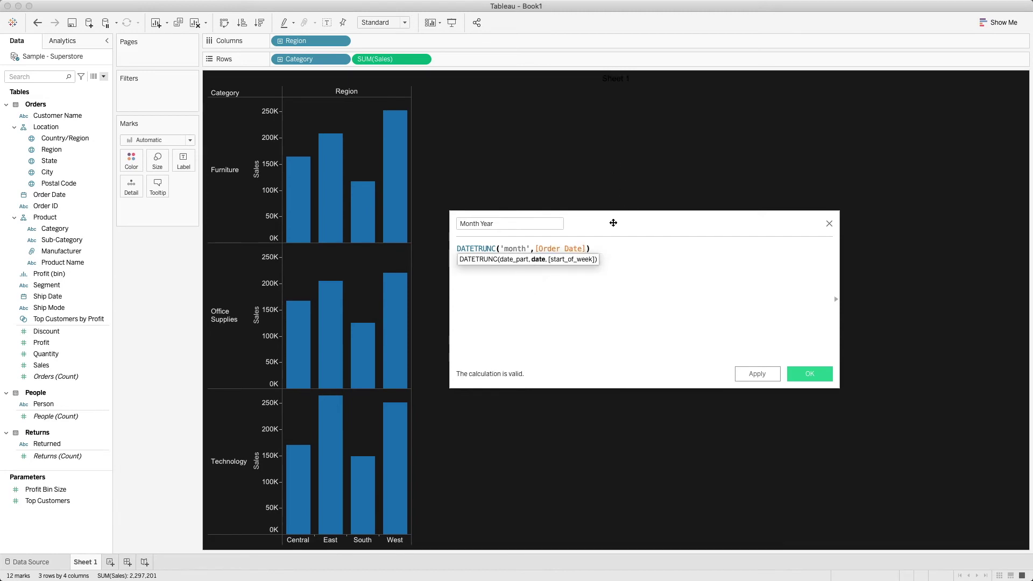
{"action": "left_click", "coordinate": [594, 248]}
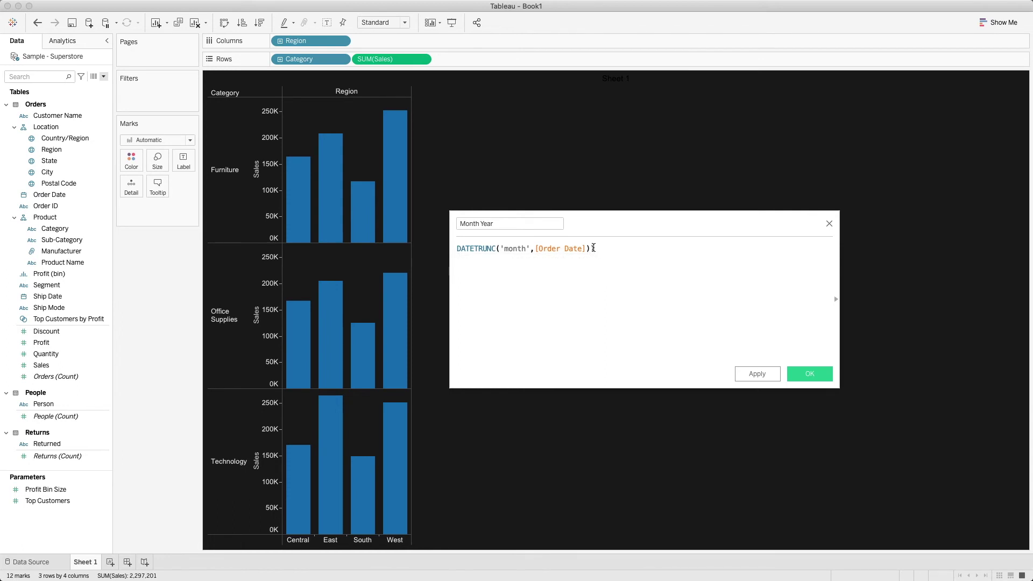
{"action": "key", "text": "Left"}
{"action": "key", "text": "Left"}
{"action": "key", "text": "Left"}
{"action": "key", "text": "Left"}
{"action": "key", "text": "Left"}
{"action": "key", "text": "Left"}
{"action": "key", "text": "Left"}
{"action": "key", "text": "Left"}
{"action": "key", "text": "Left"}
{"action": "key", "text": "Left"}
{"action": "key", "text": "Left"}
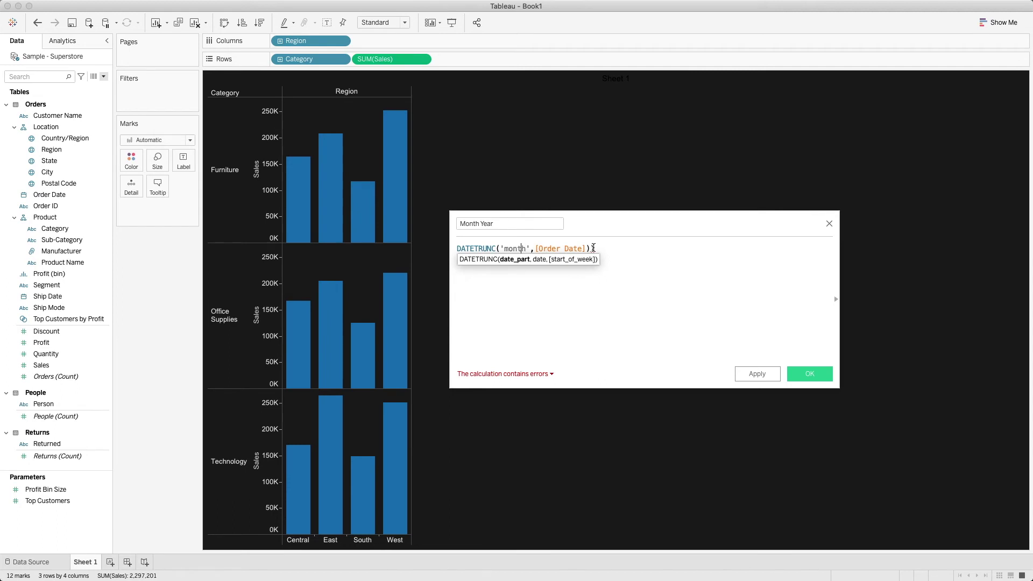
{"action": "key", "text": "Left"}
{"action": "key", "text": "Left"}
{"action": "key", "text": "Left"}
{"action": "key", "text": "Left"}
{"action": "key", "text": "Left"}
{"action": "type", "text": "(Date"}
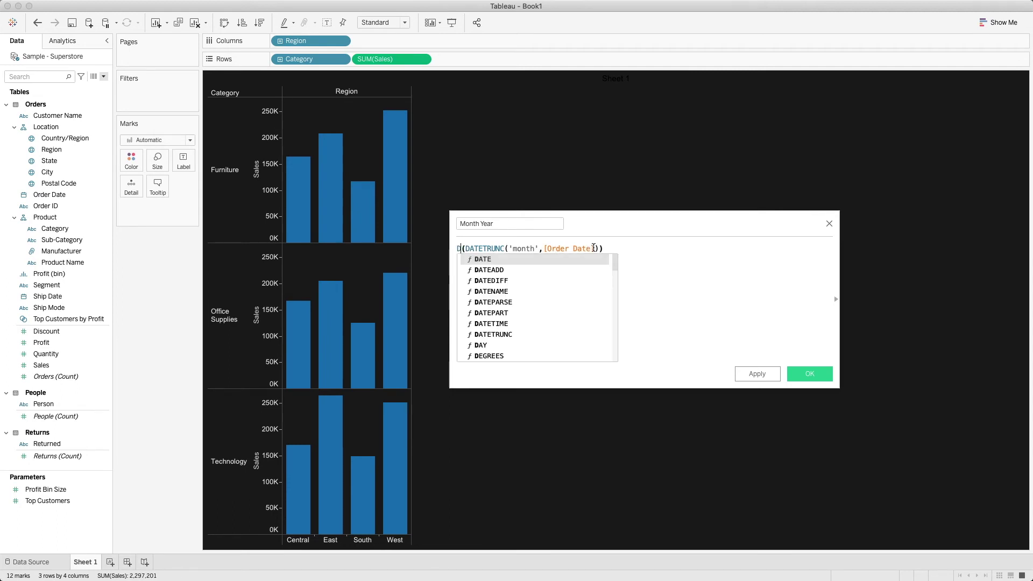
{"action": "left_click", "coordinate": [651, 270]}
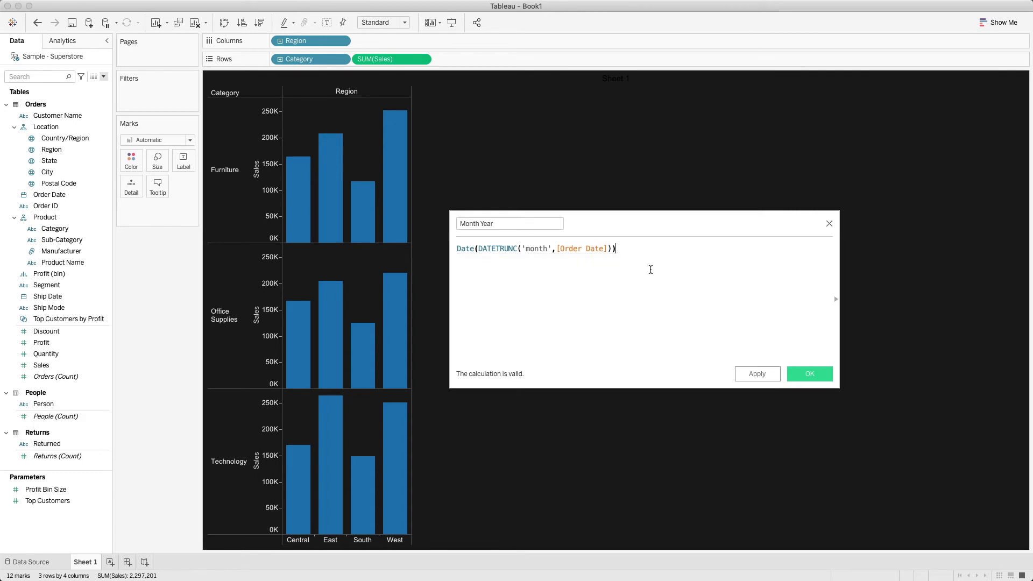
{"action": "left_click", "coordinate": [805, 374]}
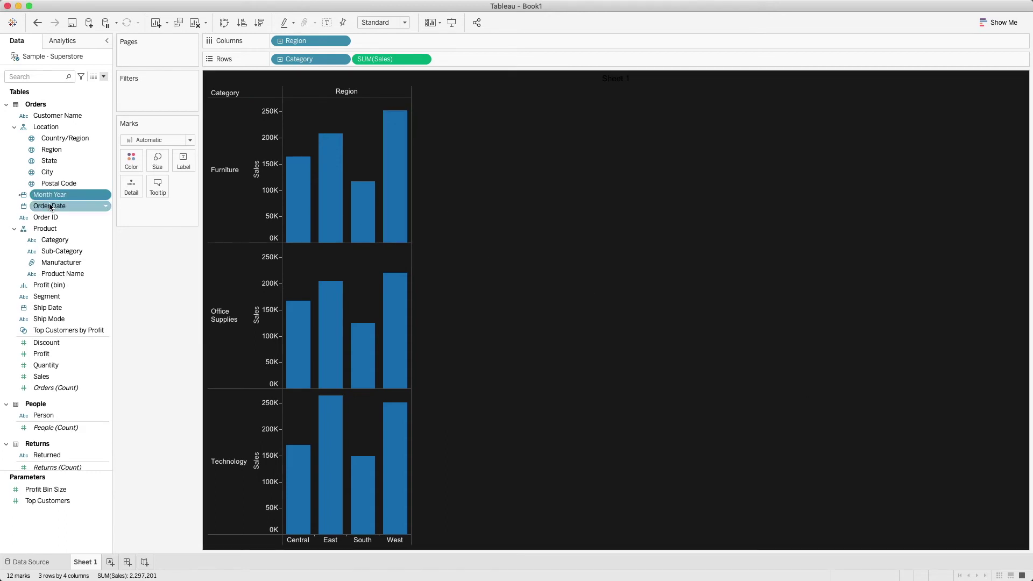
- Filter on Month Year by individual dates using all values, and show its checklist from 1/1/2018
{"action": "left_click_drag", "start_coordinate": [63, 200], "coordinate": [148, 102]}
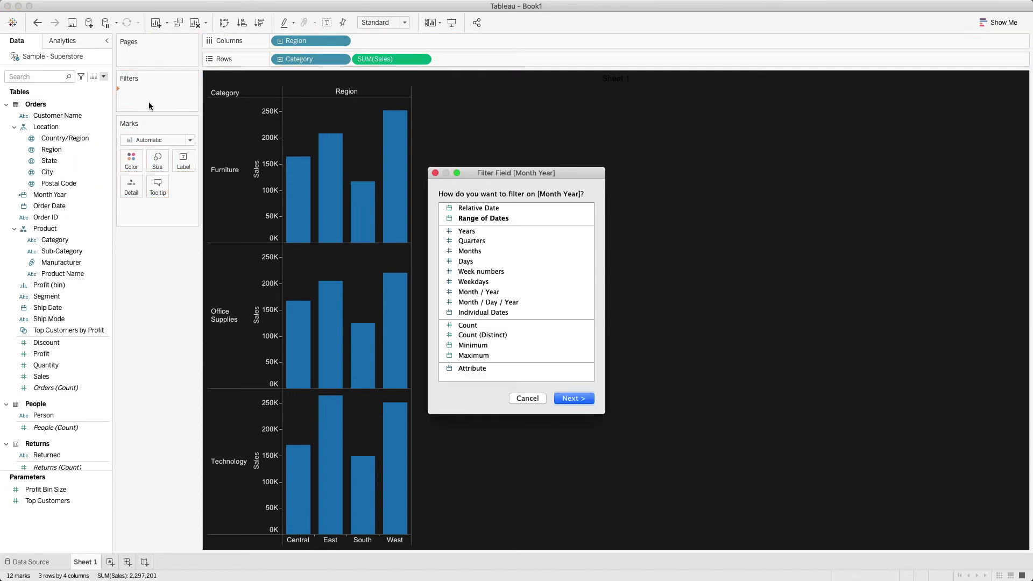
{"action": "left_click", "coordinate": [487, 313]}
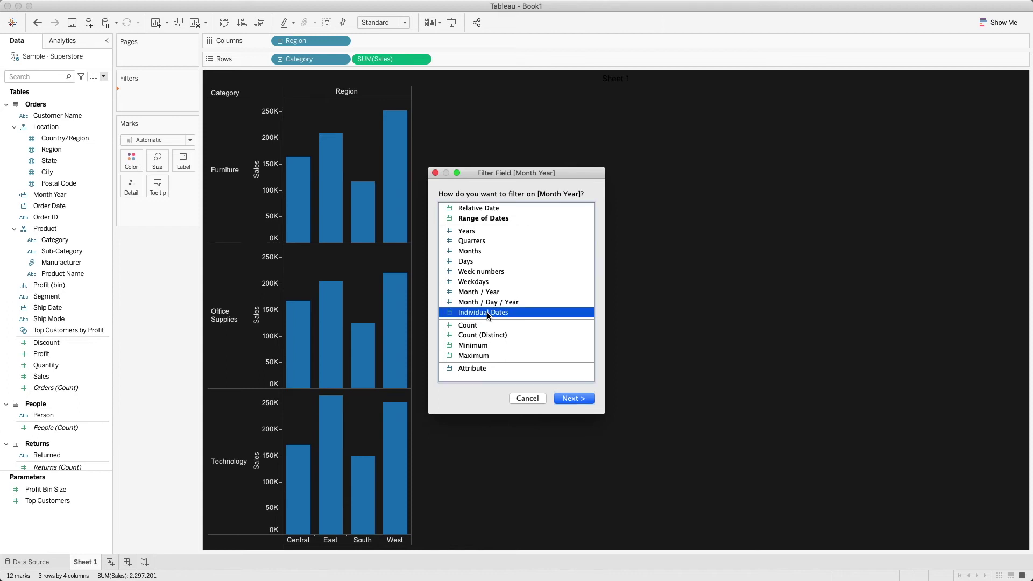
{"action": "left_click", "coordinate": [573, 399]}
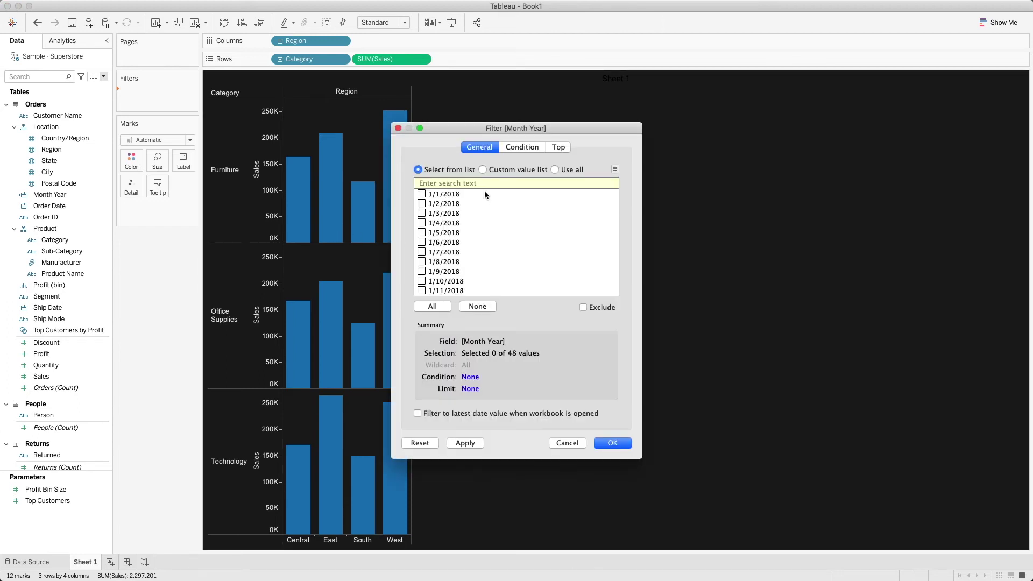
{"action": "left_click", "coordinate": [555, 169]}
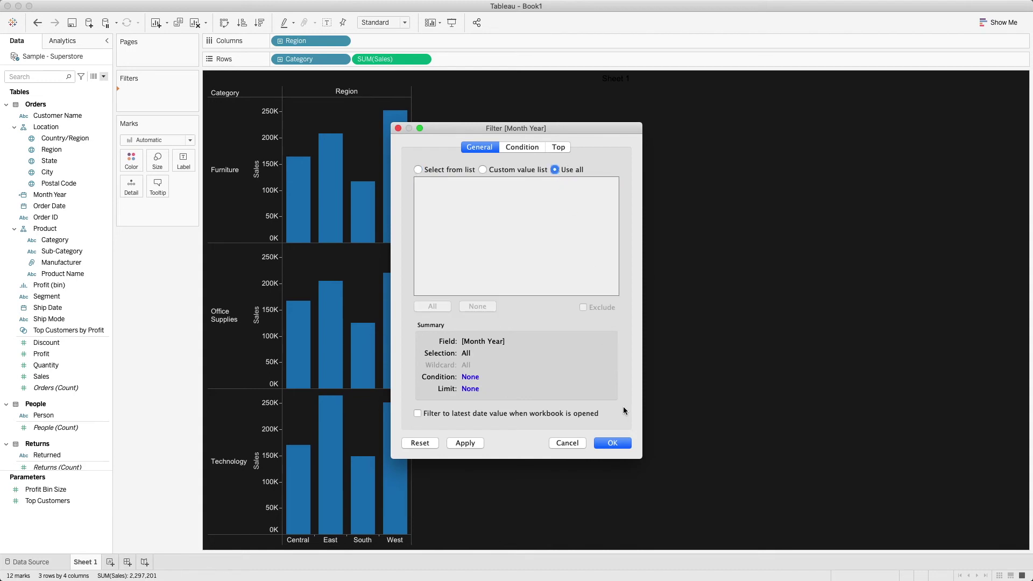
{"action": "left_click", "coordinate": [612, 443]}
{"action": "left_click", "coordinate": [187, 94]}
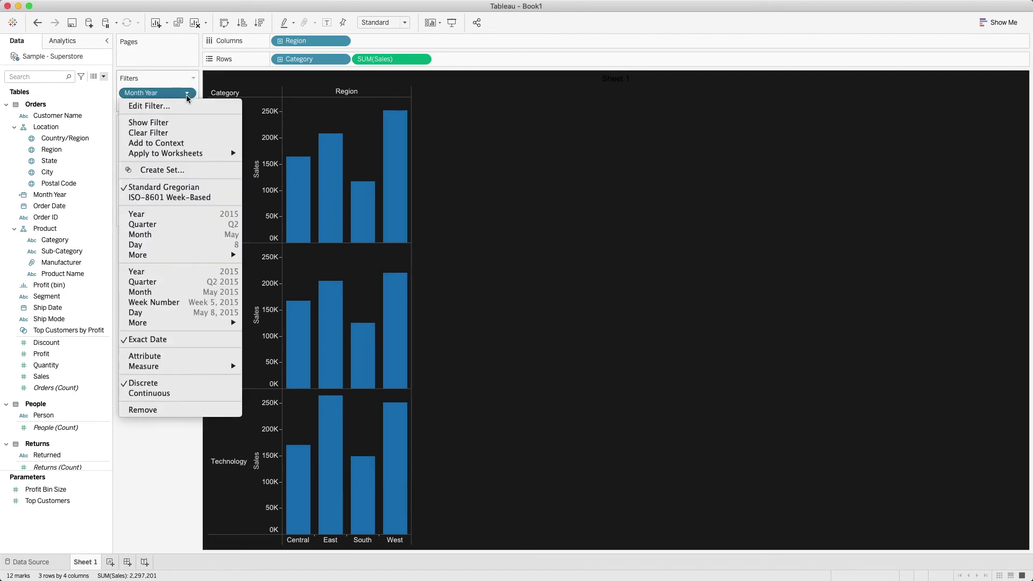
{"action": "left_click", "coordinate": [182, 123]}
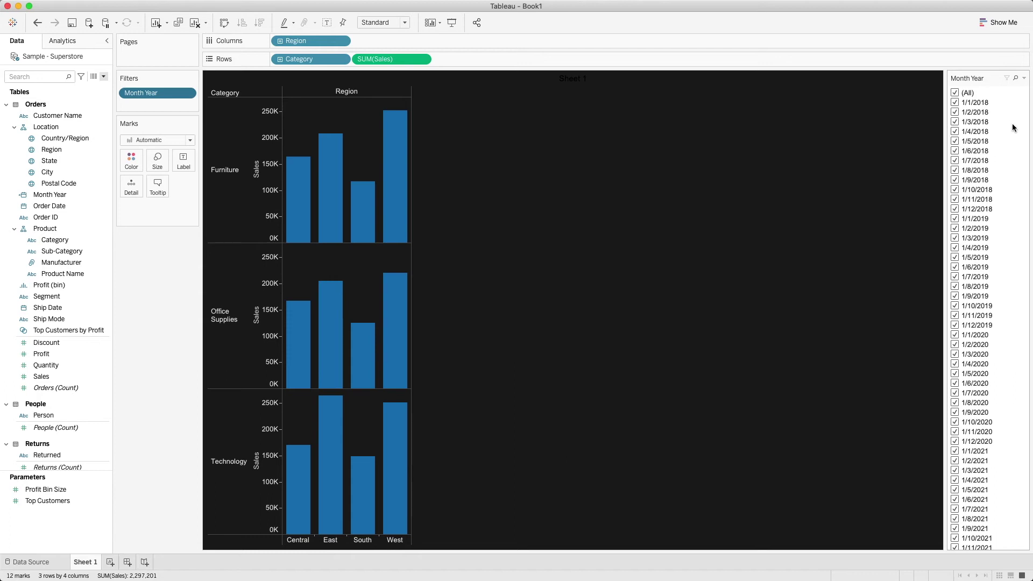
{"action": "scroll", "coordinate": [1013, 129], "scroll_direction": "down", "scroll_amount": 1}
{"action": "scroll", "coordinate": [1008, 379], "scroll_direction": "up", "scroll_amount": 1}
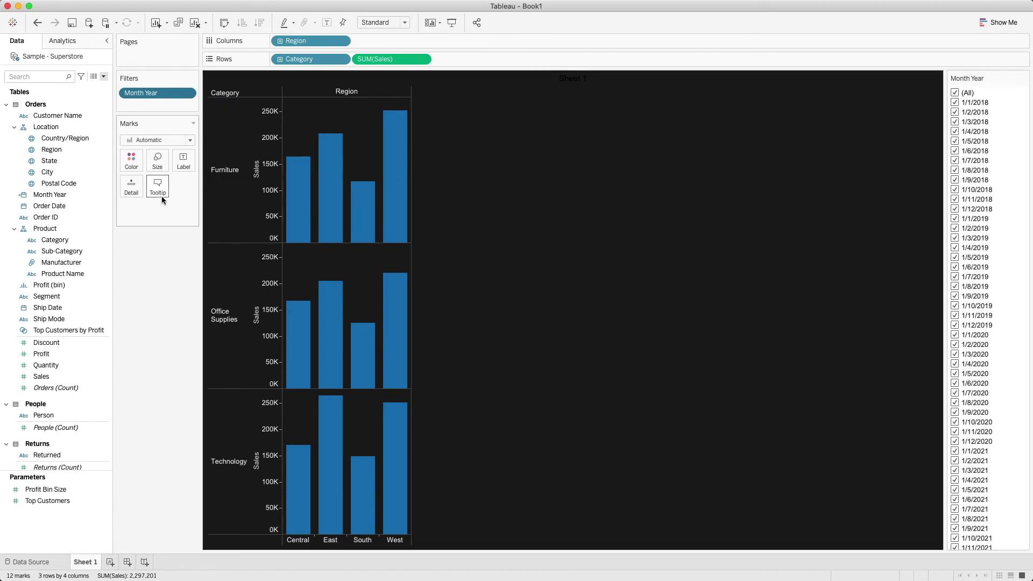
- Set Month Year's default sort to Descending so the checklist starts at 1/12/2021
{"action": "right_click", "coordinate": [77, 197]}
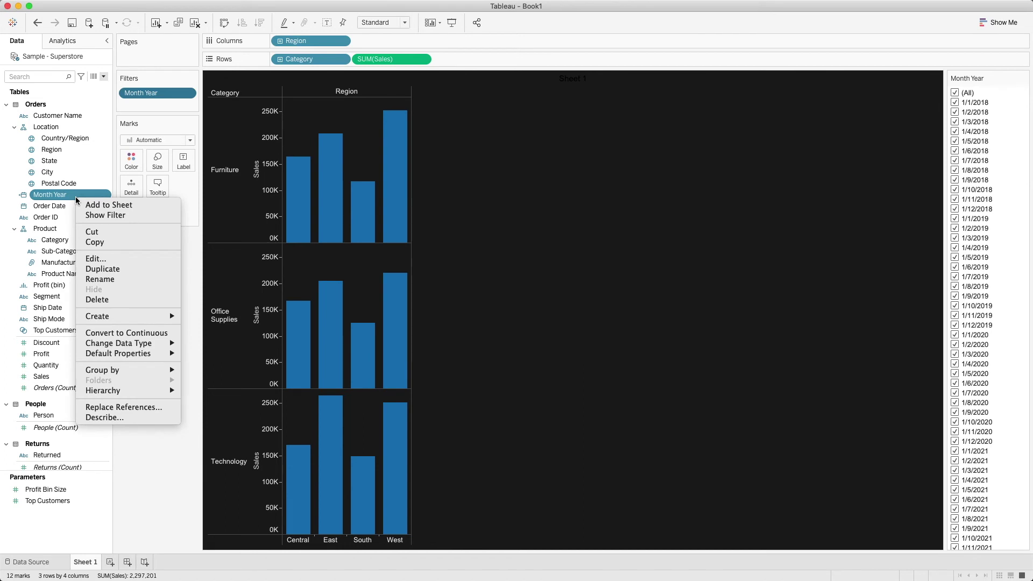
{"action": "mouse_move", "coordinate": [138, 356]}
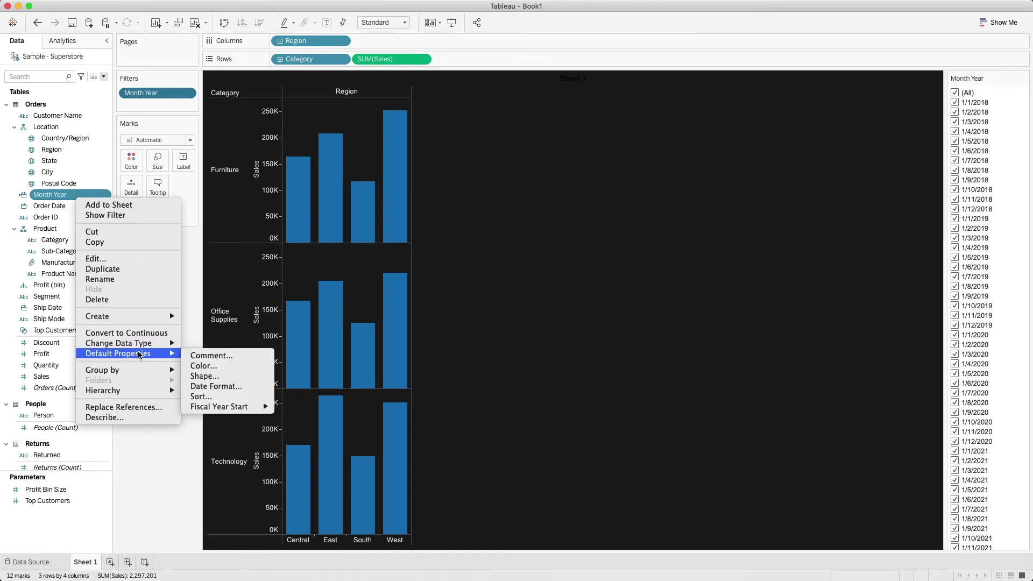
{"action": "left_click", "coordinate": [199, 396]}
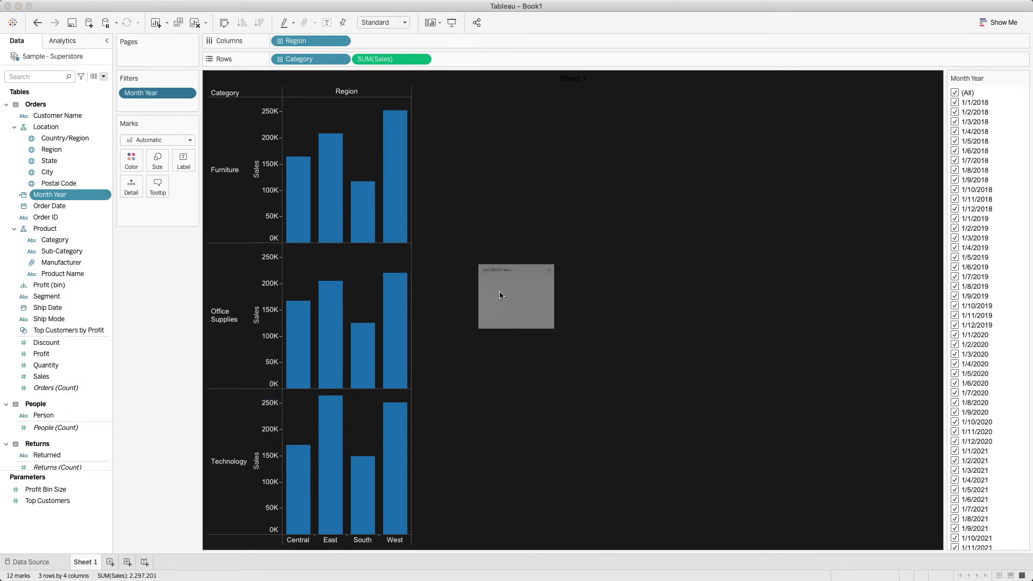
{"action": "left_click", "coordinate": [469, 322]}
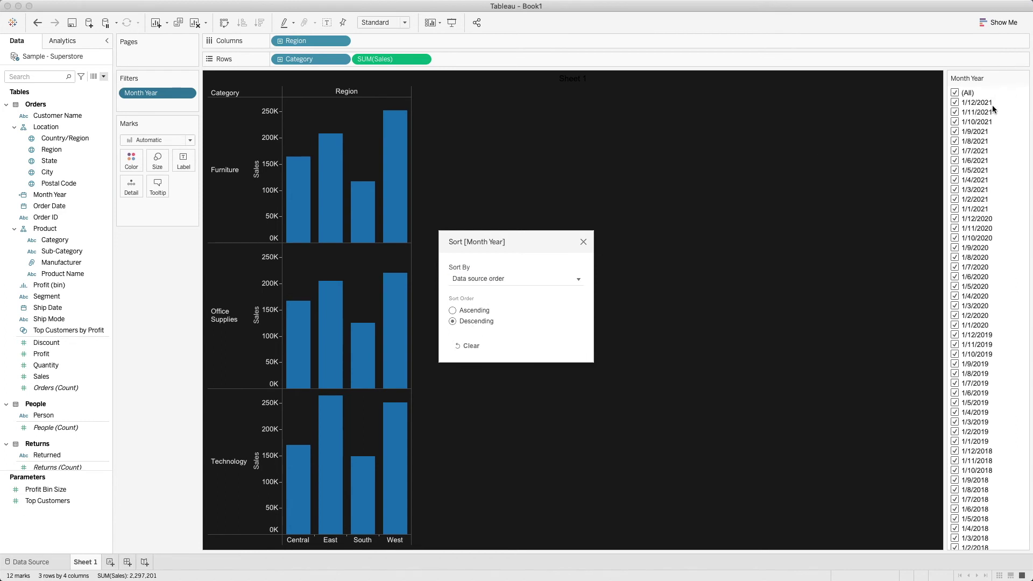
{"action": "left_click", "coordinate": [584, 242]}
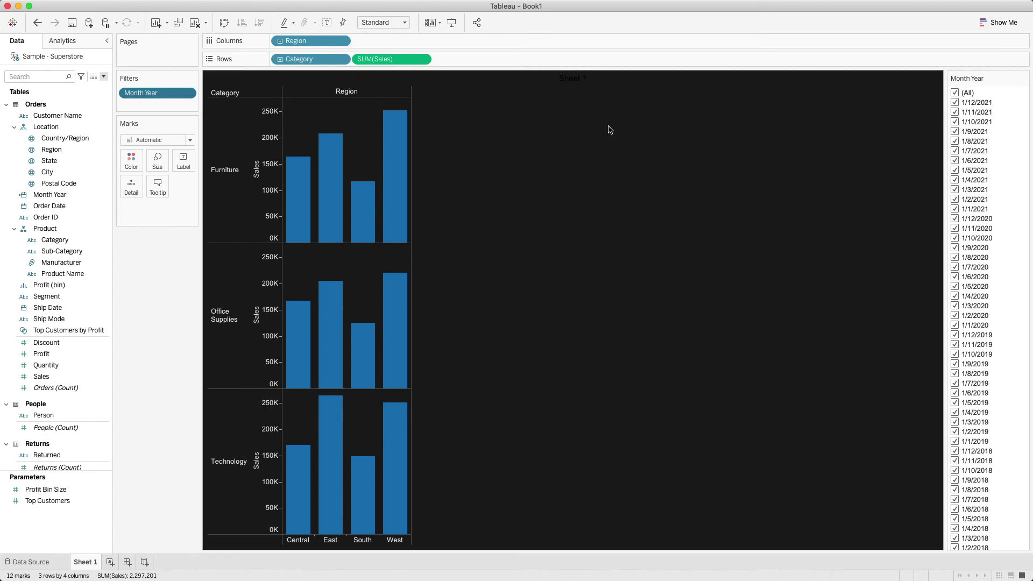
- Give Month Year a custom default date format showing abbreviated month and year
{"action": "right_click", "coordinate": [76, 196]}
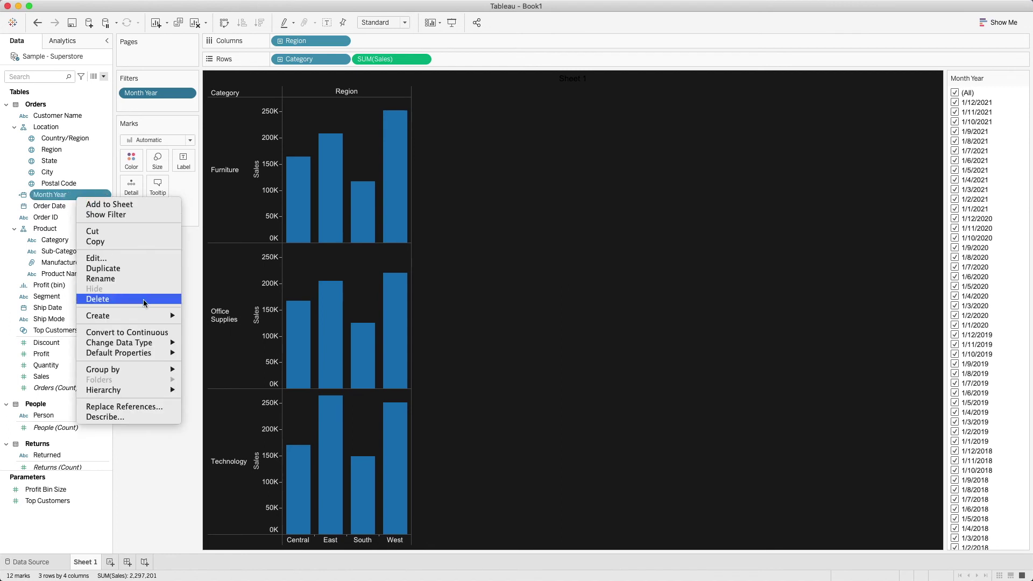
{"action": "mouse_move", "coordinate": [135, 344]}
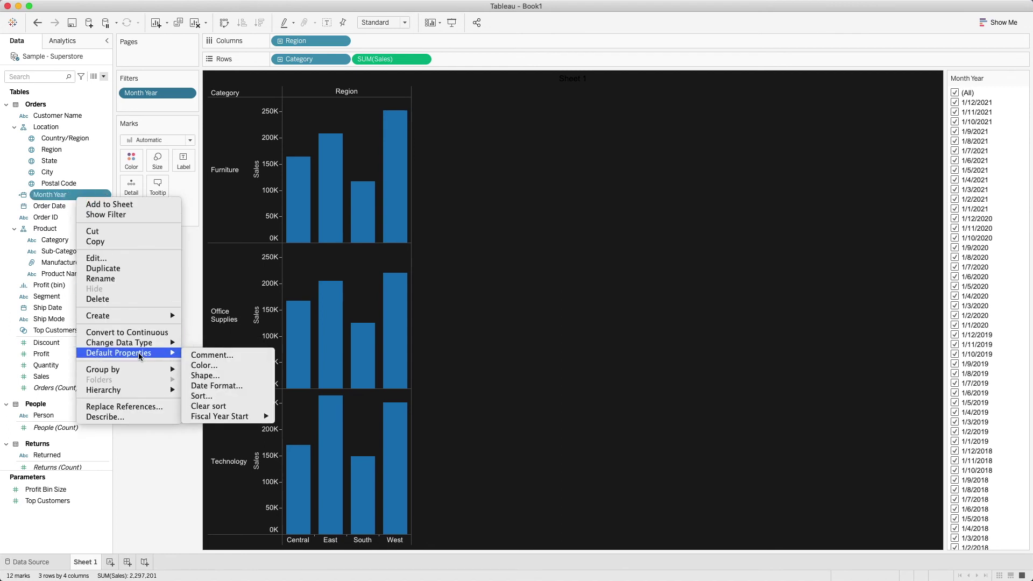
{"action": "left_click", "coordinate": [206, 388]}
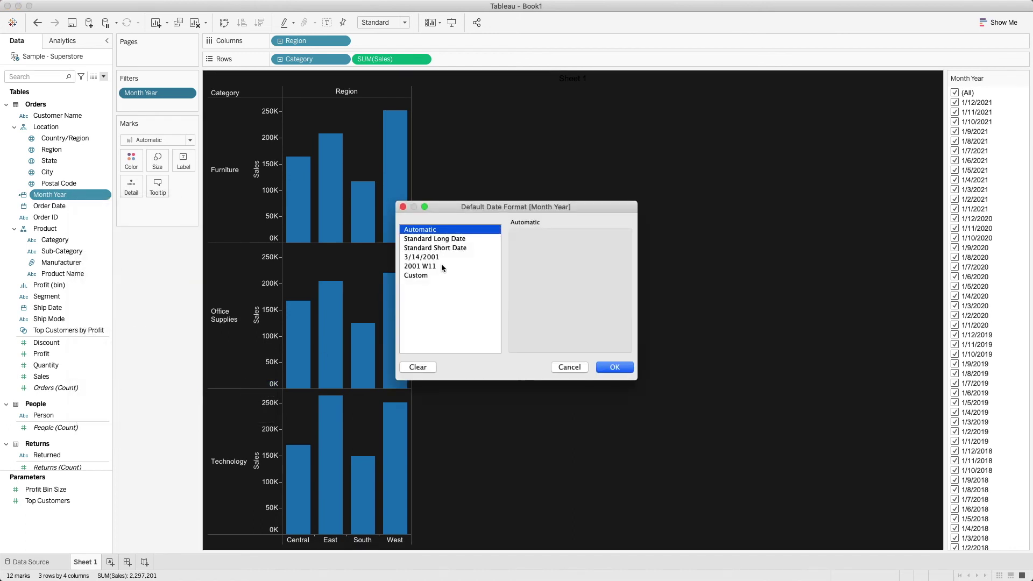
{"action": "left_click", "coordinate": [418, 275]}
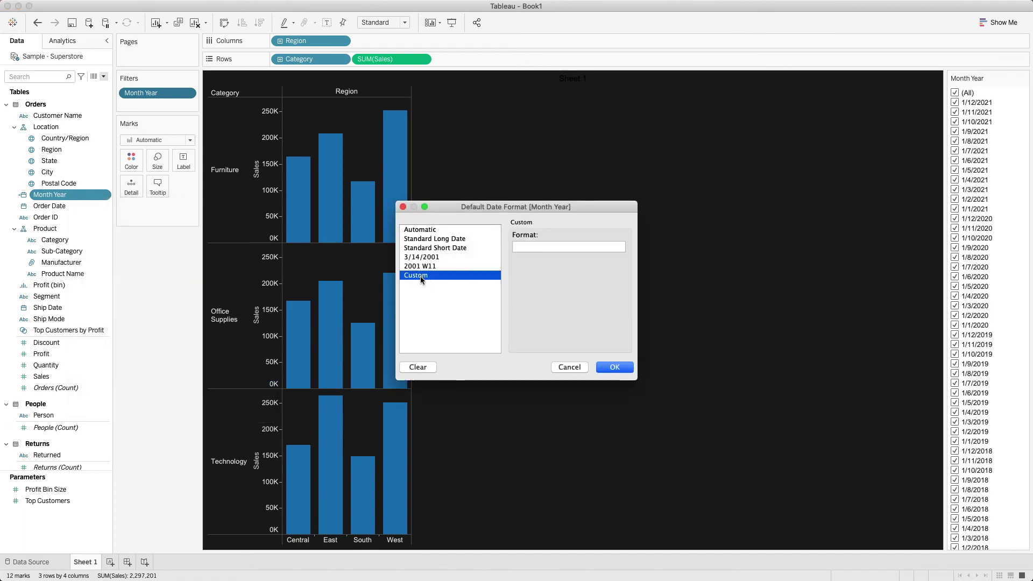
{"action": "left_click", "coordinate": [520, 247]}
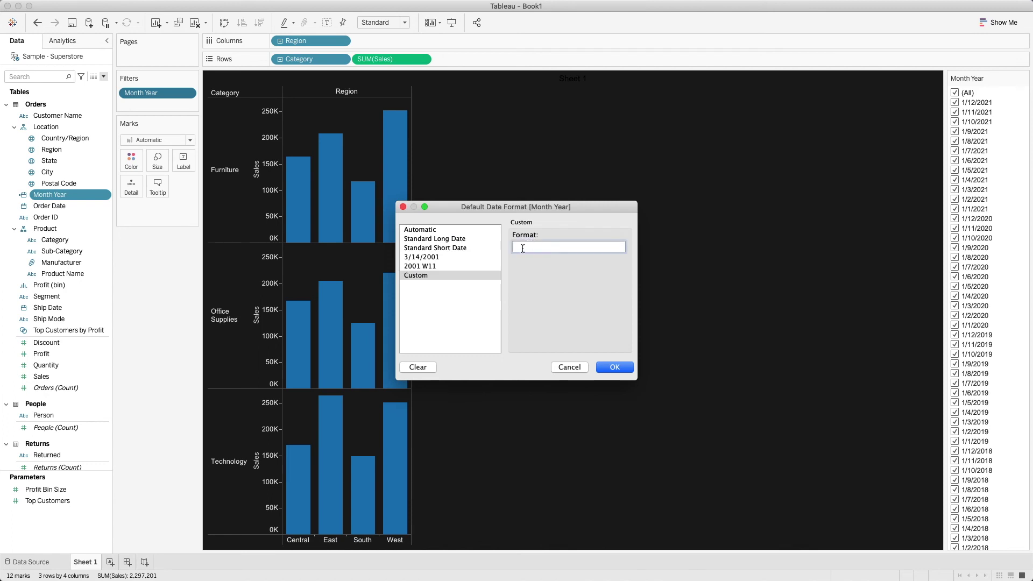
{"action": "type", "text": "mmm yy"}
{"action": "left_click", "coordinate": [615, 367]}
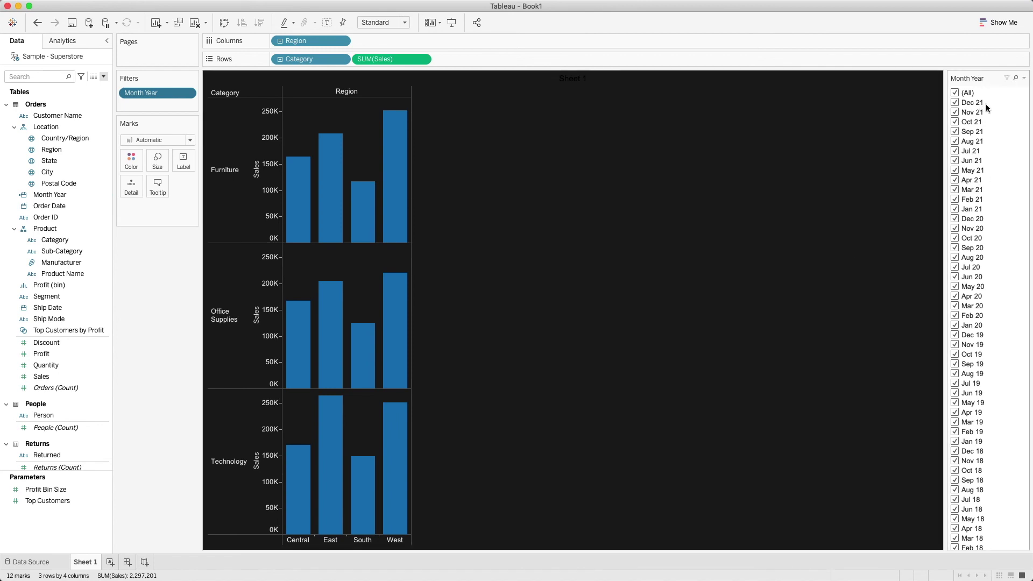
- Change the Month Year custom format to full month names with years, like December 2021
{"action": "right_click", "coordinate": [64, 200]}
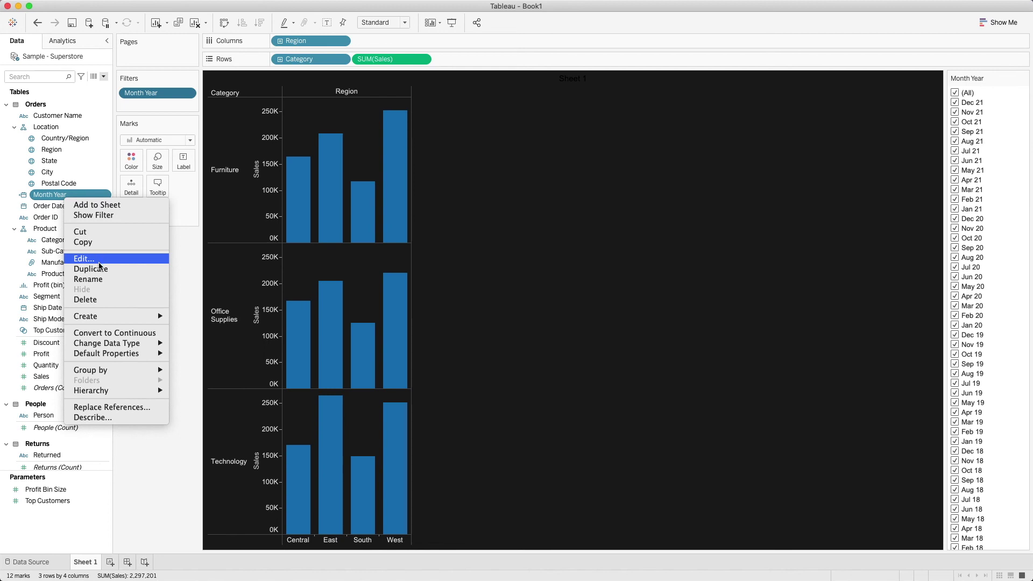
{"action": "mouse_move", "coordinate": [116, 318]}
{"action": "mouse_move", "coordinate": [126, 353]}
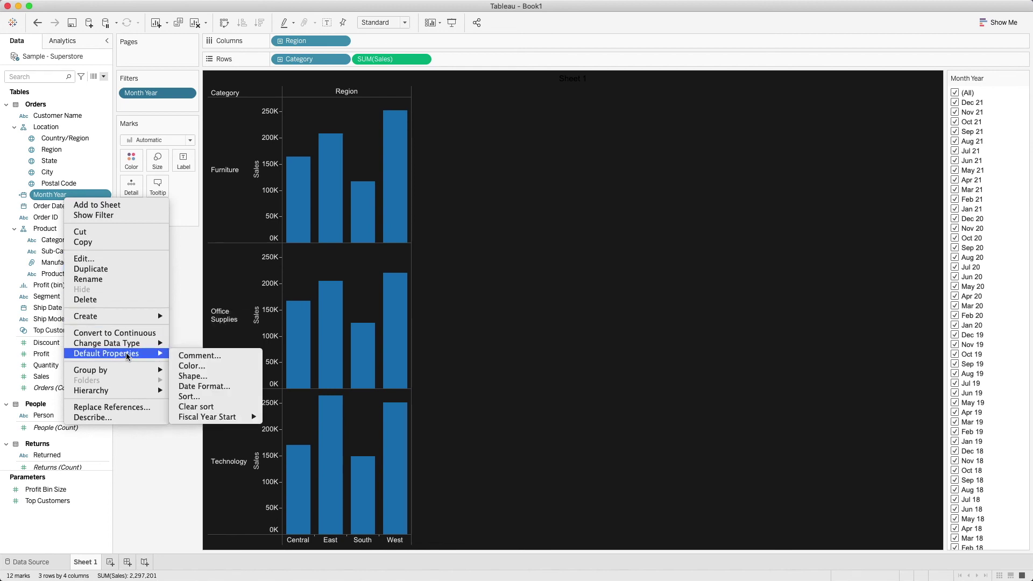
{"action": "left_click", "coordinate": [203, 387]}
{"action": "left_click", "coordinate": [533, 248]}
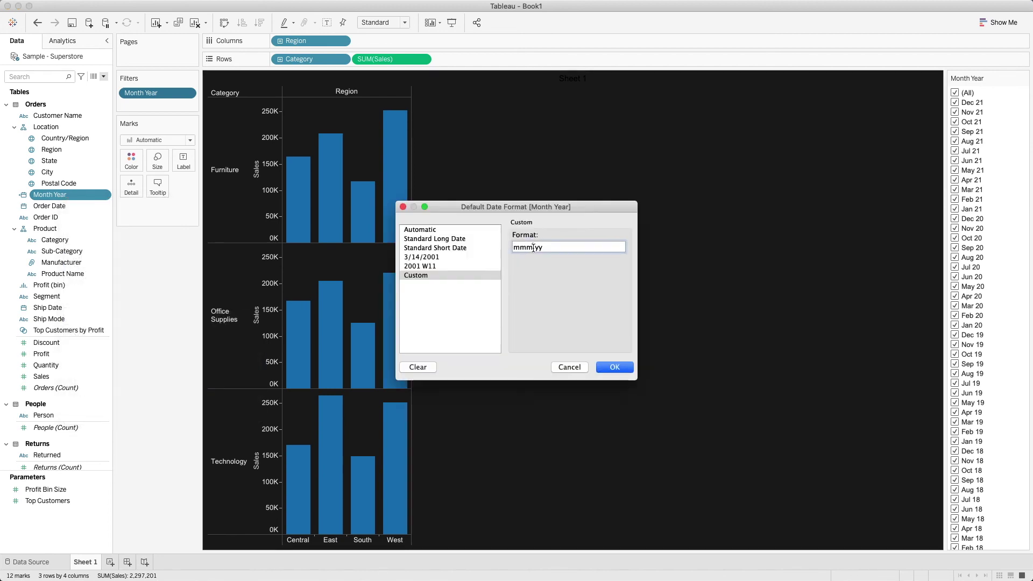
{"action": "type", "text": "m"}
{"action": "left_click", "coordinate": [614, 368]}
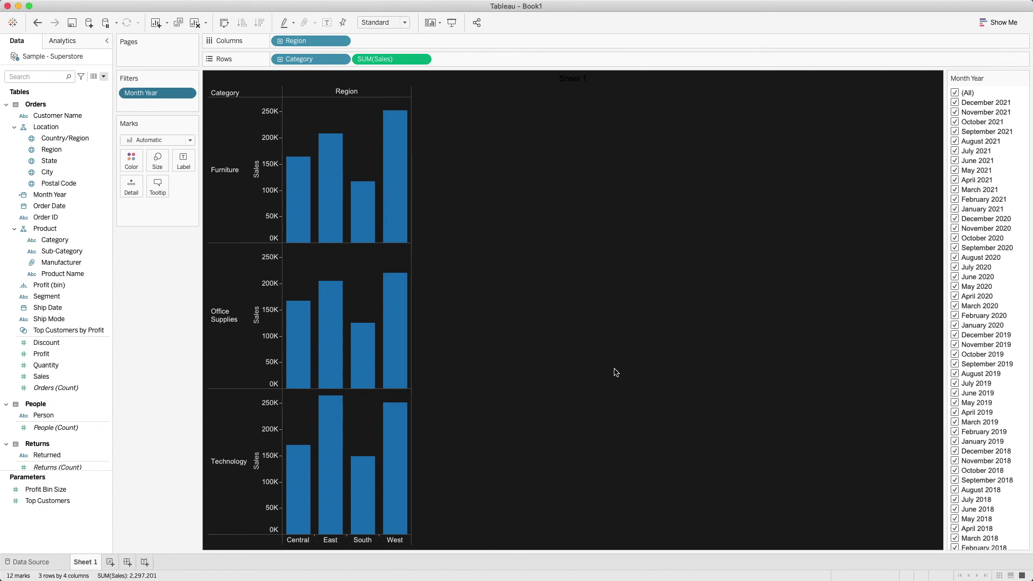
- Show an Apply button on the Month Year filter card
{"action": "scroll", "coordinate": [963, 153], "scroll_direction": "down", "scroll_amount": 1}
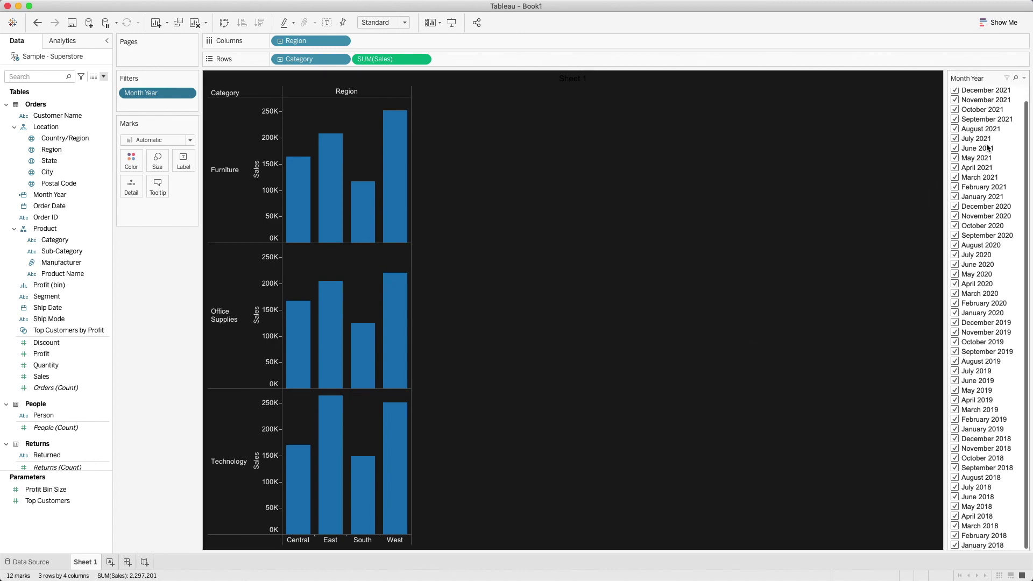
{"action": "scroll", "coordinate": [988, 149], "scroll_direction": "up", "scroll_amount": 1}
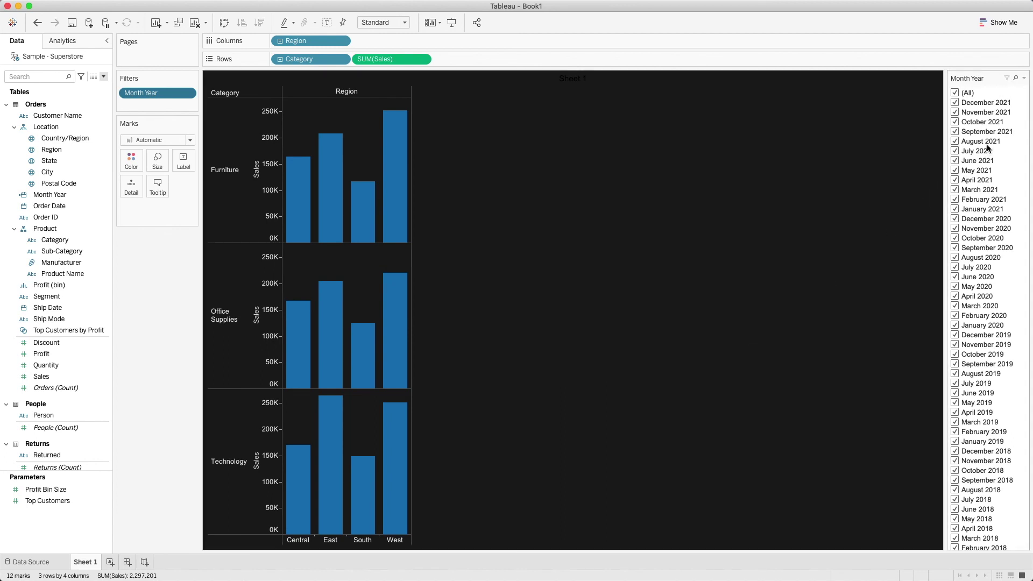
{"action": "left_click", "coordinate": [1023, 78]}
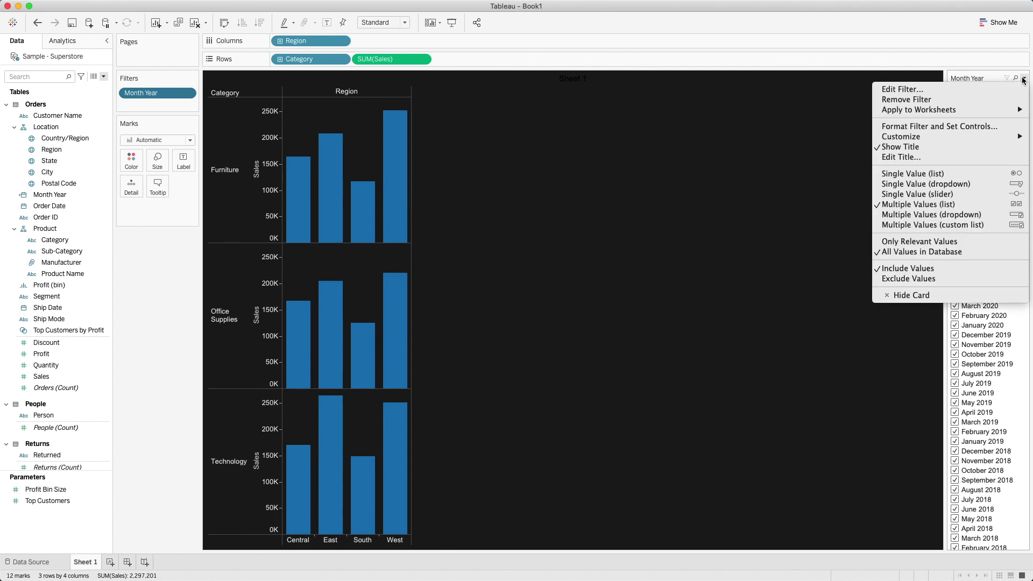
{"action": "mouse_move", "coordinate": [911, 135]}
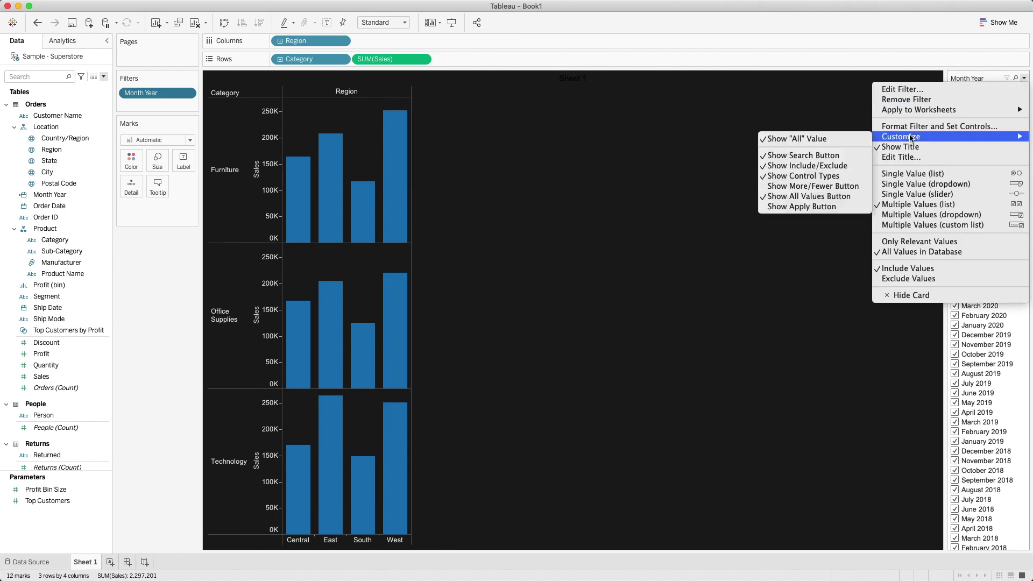
{"action": "left_click", "coordinate": [802, 207]}
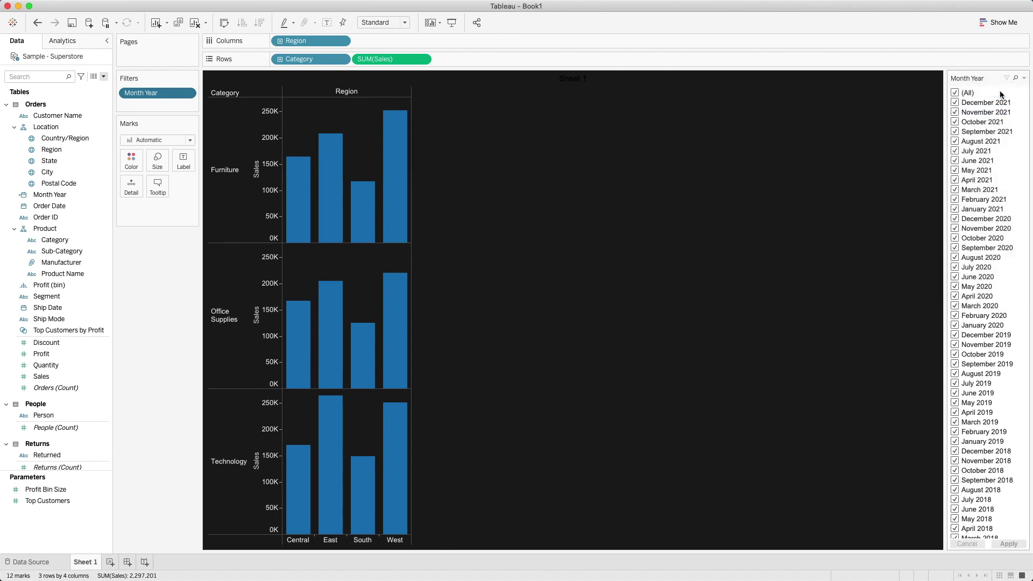
- Filter the chart to December and November 2021, then add October 2021
{"action": "left_click", "coordinate": [955, 93]}
{"action": "left_click", "coordinate": [955, 102]}
{"action": "left_click", "coordinate": [956, 112]}
{"action": "left_click", "coordinate": [1008, 544]}
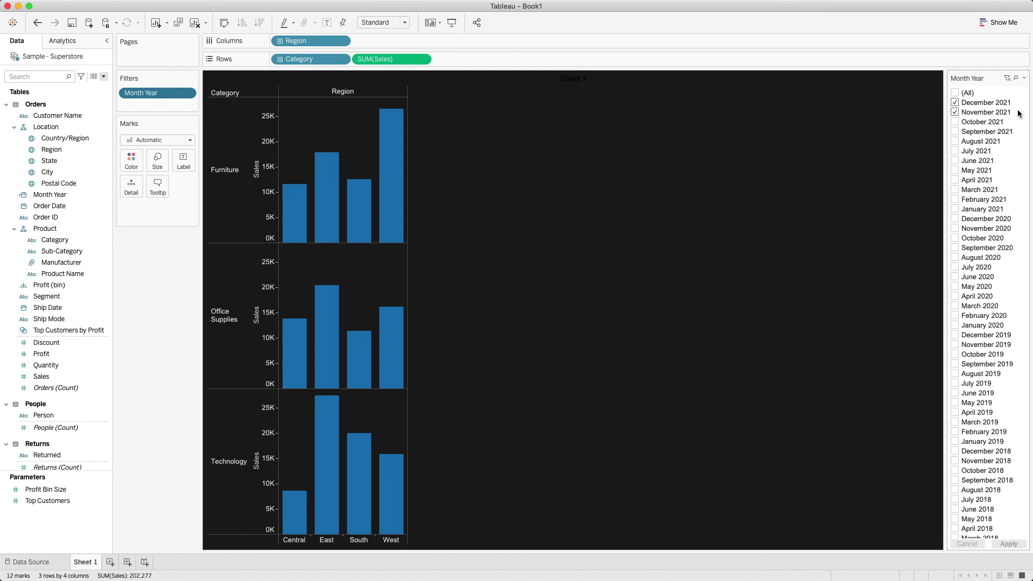
{"action": "left_click", "coordinate": [955, 121]}
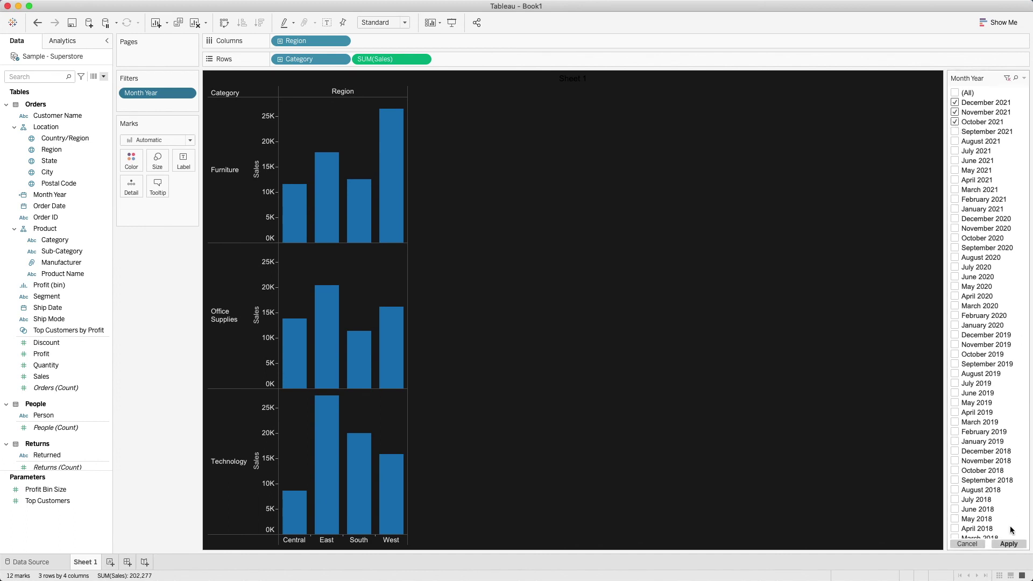
{"action": "left_click", "coordinate": [1009, 545]}
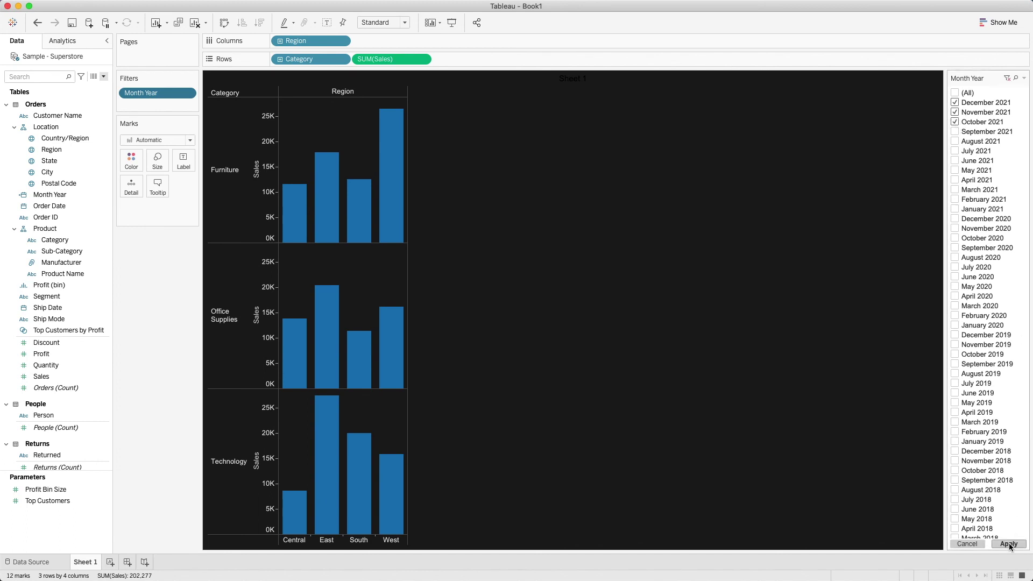
- Reset the month selection and apply the December 2021-only filter
{"action": "left_click", "coordinate": [955, 93]}
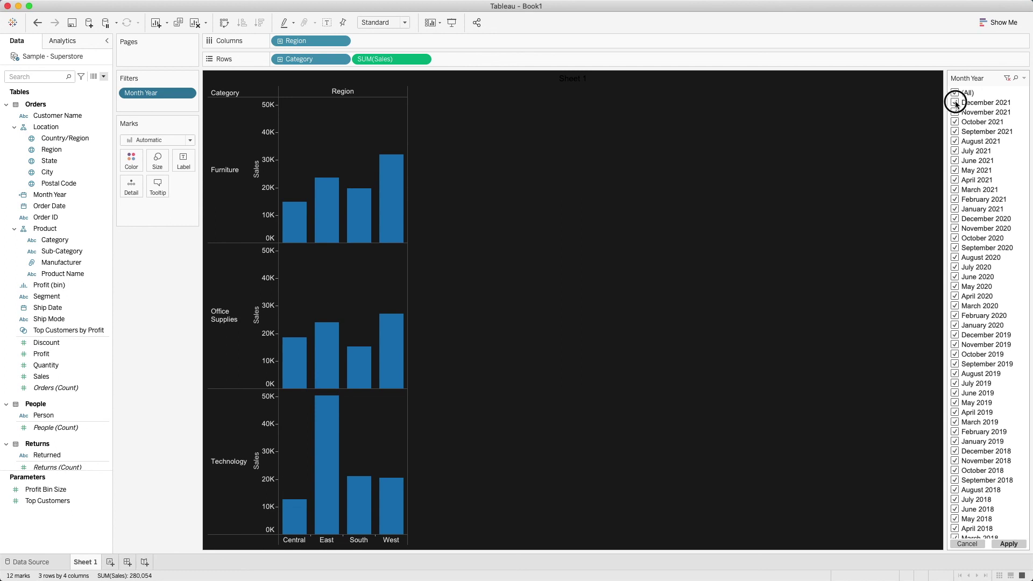
{"action": "left_click", "coordinate": [955, 93]}
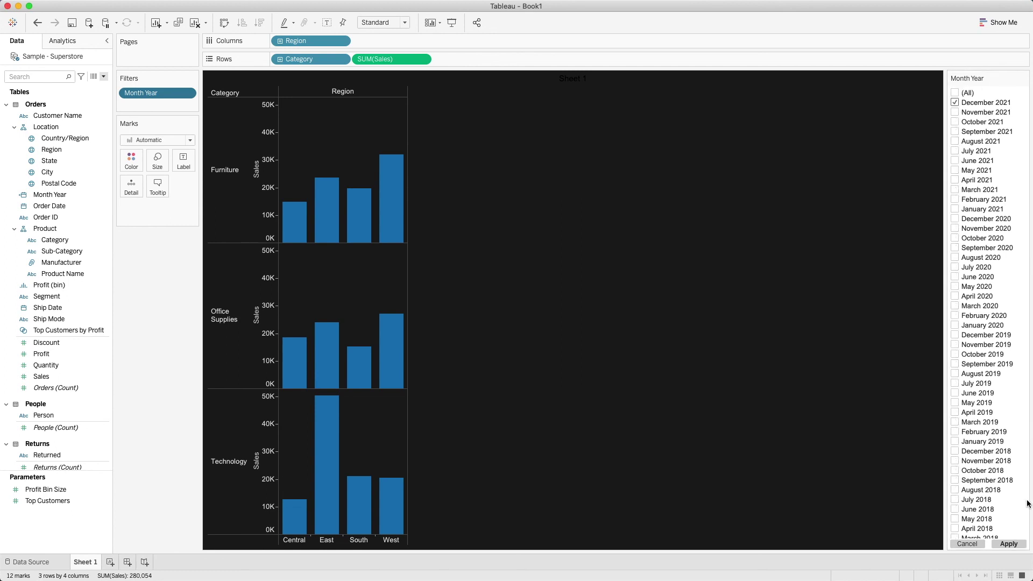
{"action": "left_click", "coordinate": [1009, 544]}
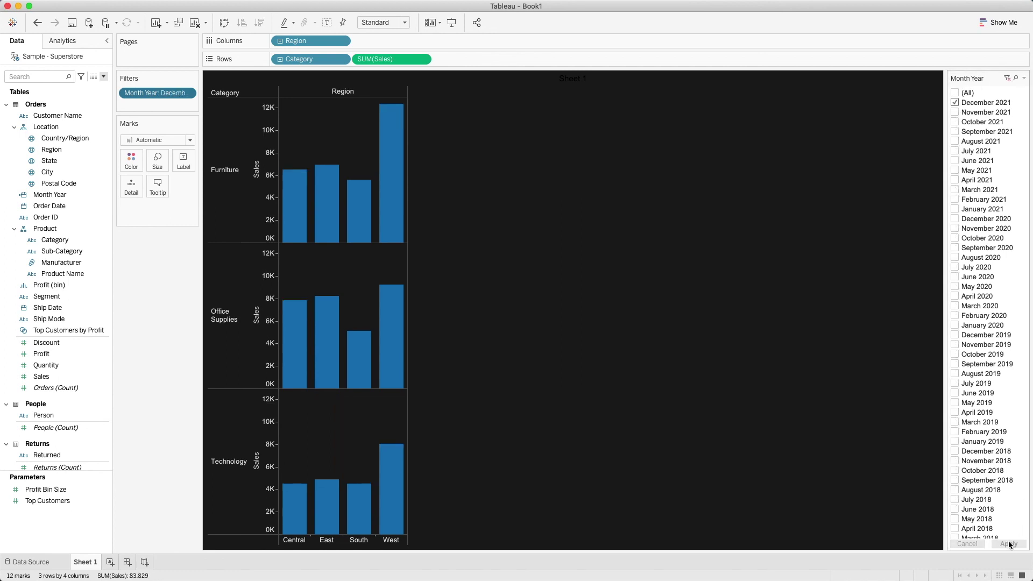